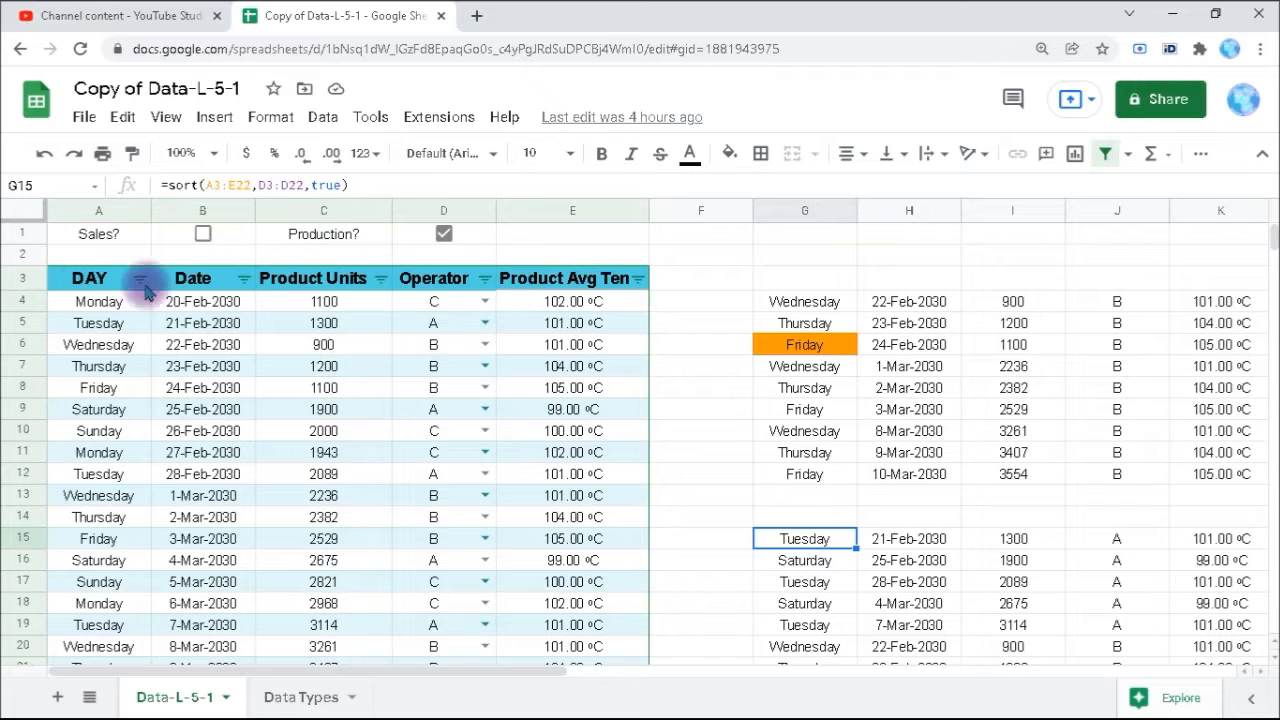
Step: Filter the Product Avg Temp column to exclude 101.00 ºC, and inspect the FILTER formula in G4
left_click(572, 268)
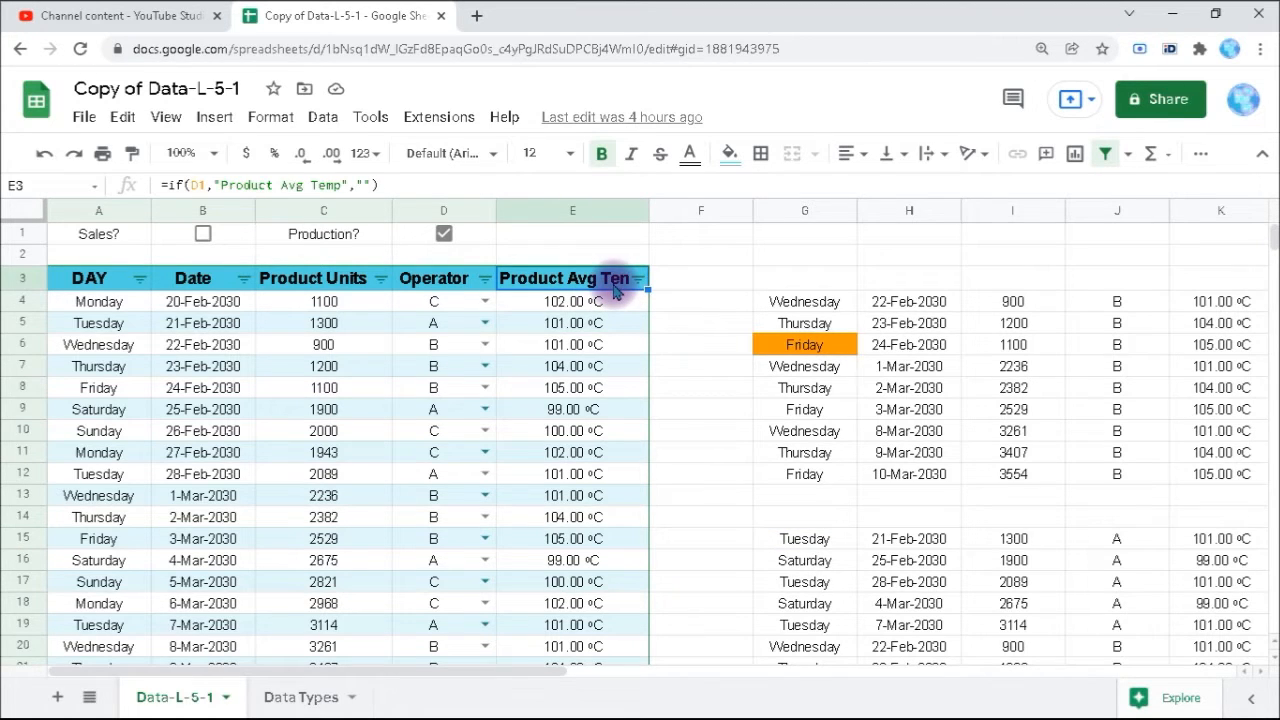
left_click(636, 283)
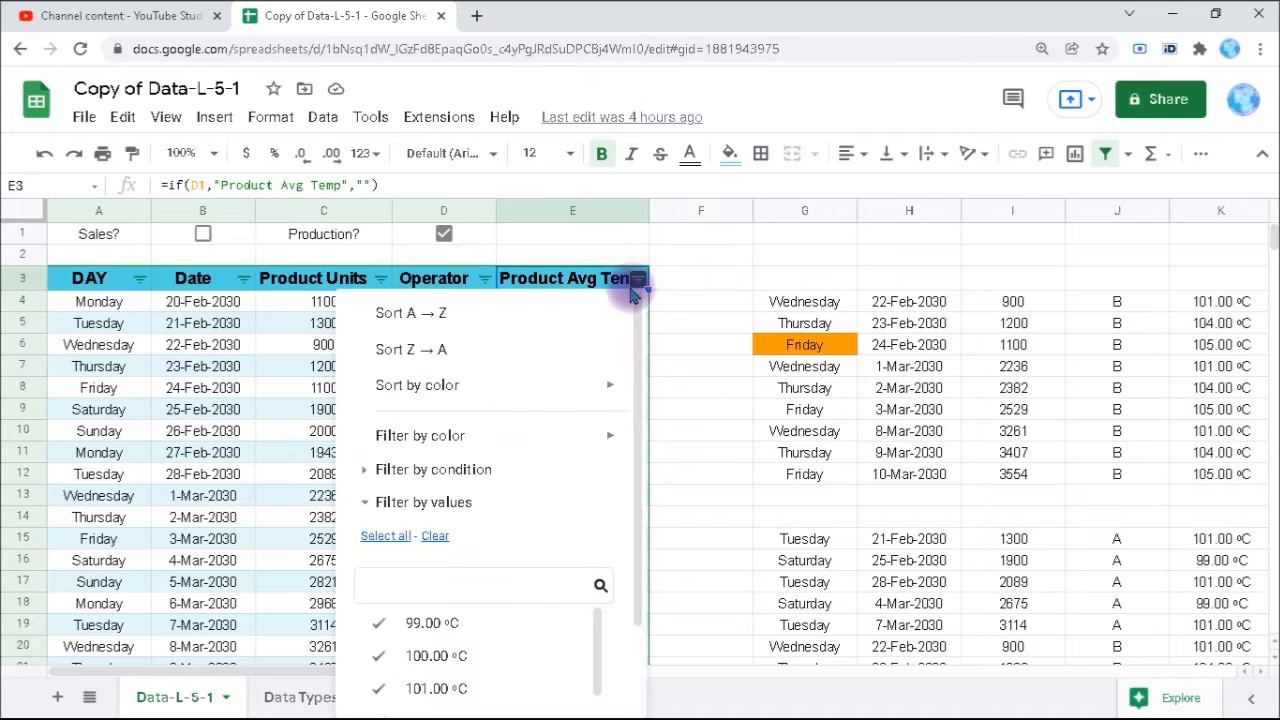
left_click(377, 688)
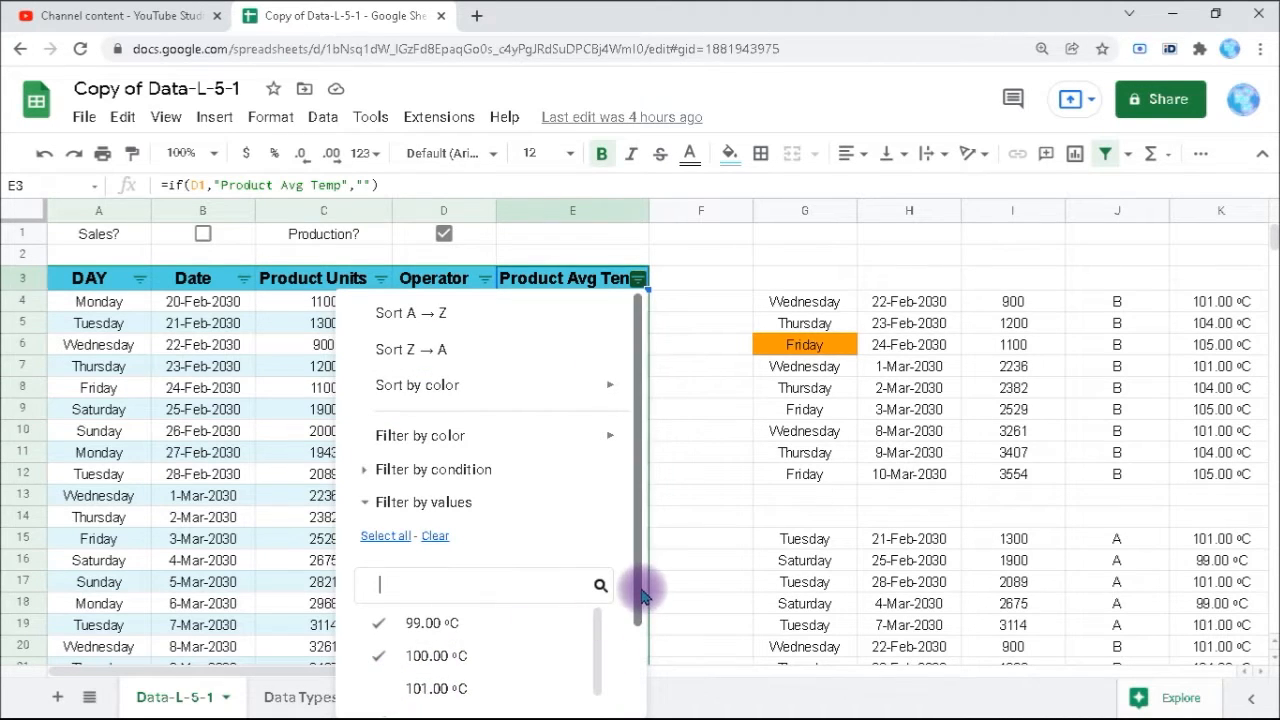
left_click_drag(643, 586, 645, 680)
left_click(588, 686)
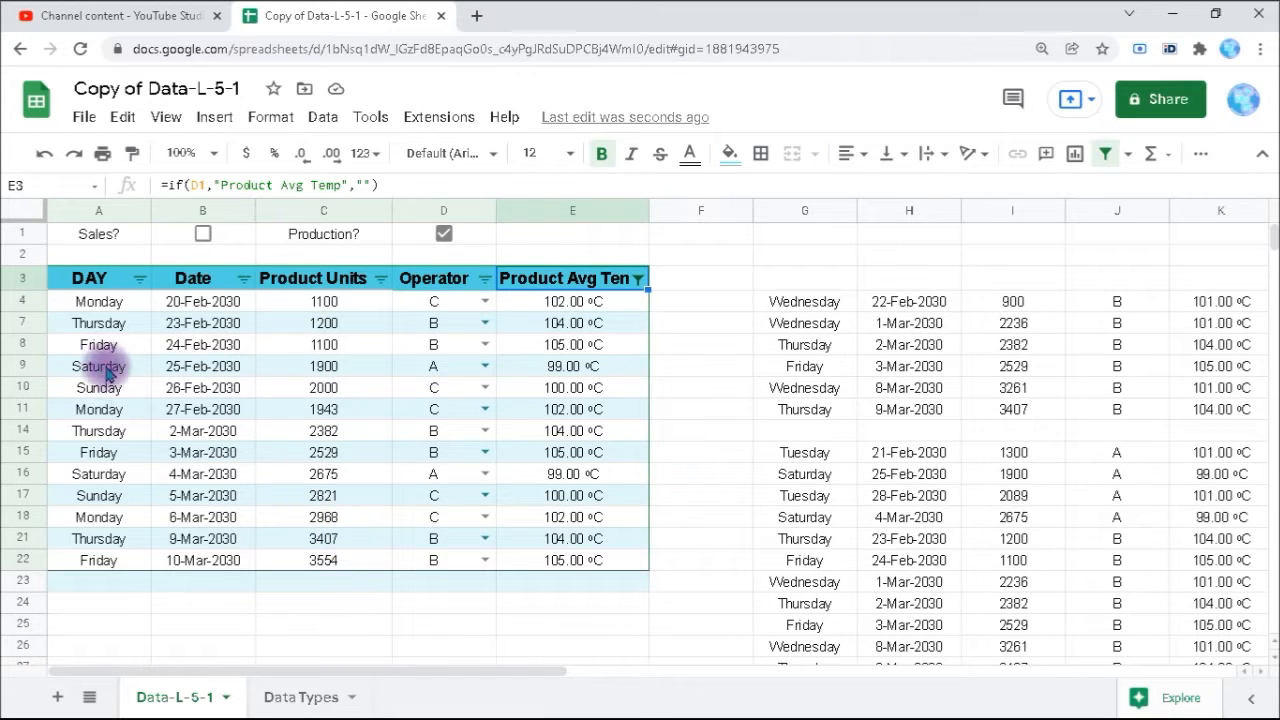
left_click_drag(33, 263, 33, 370)
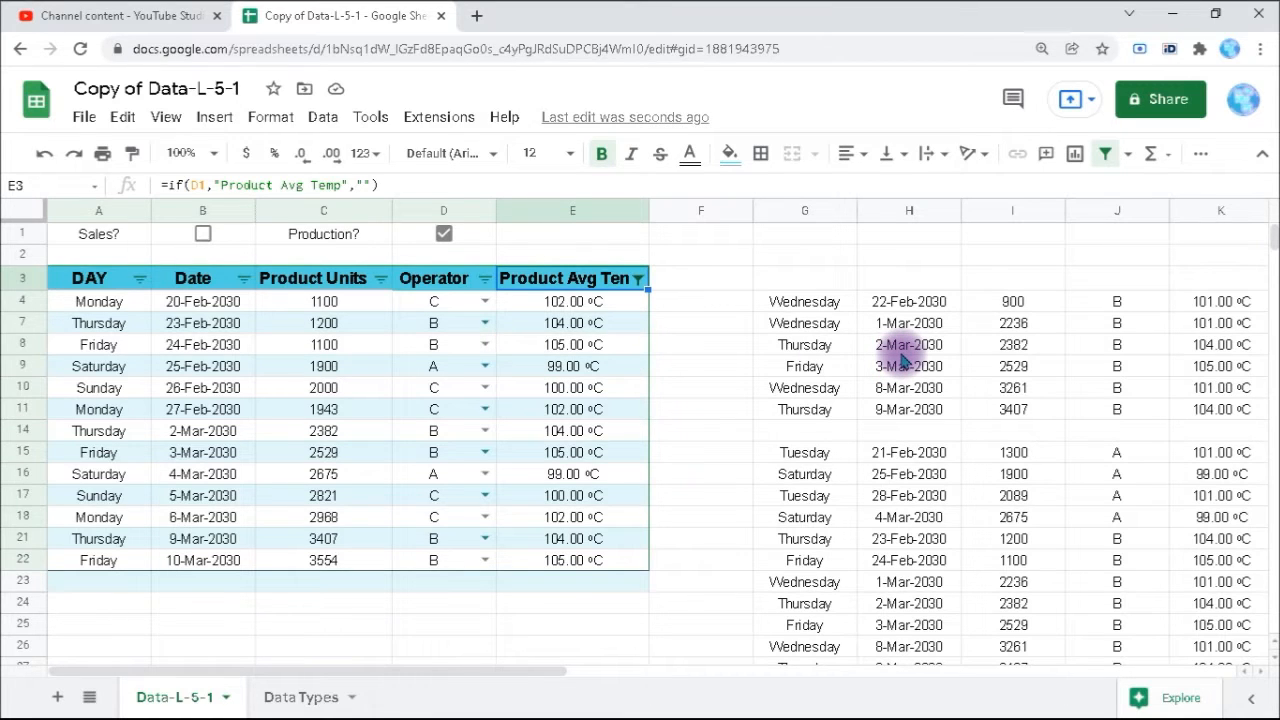
left_click(820, 306)
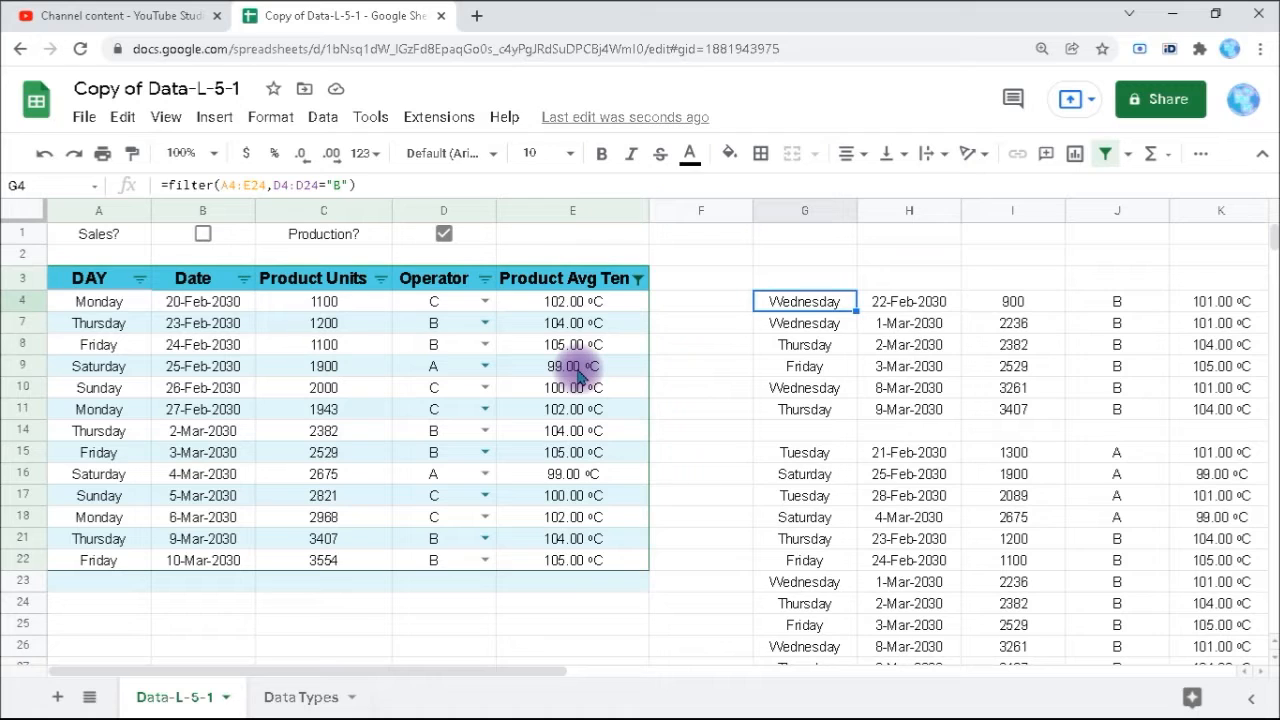
Step: Reset the Product Avg Temp column filter to include all values
left_click(638, 281)
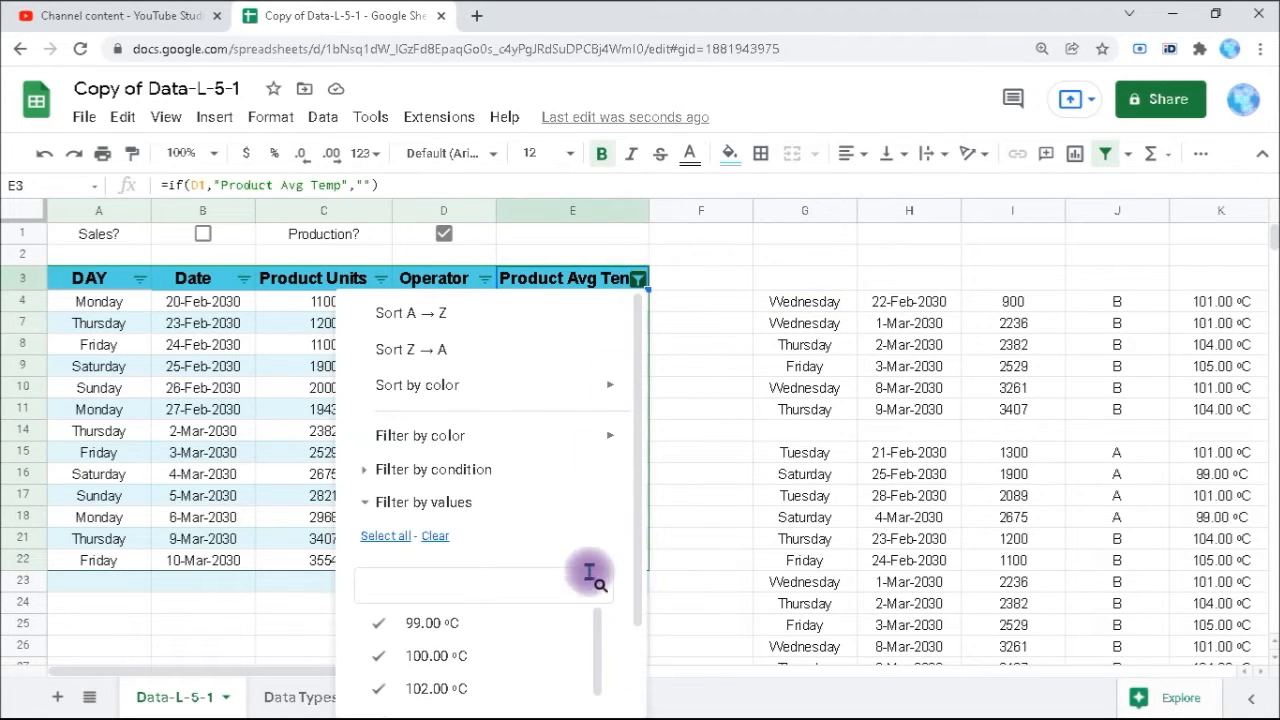
left_click(432, 538)
left_click(398, 538)
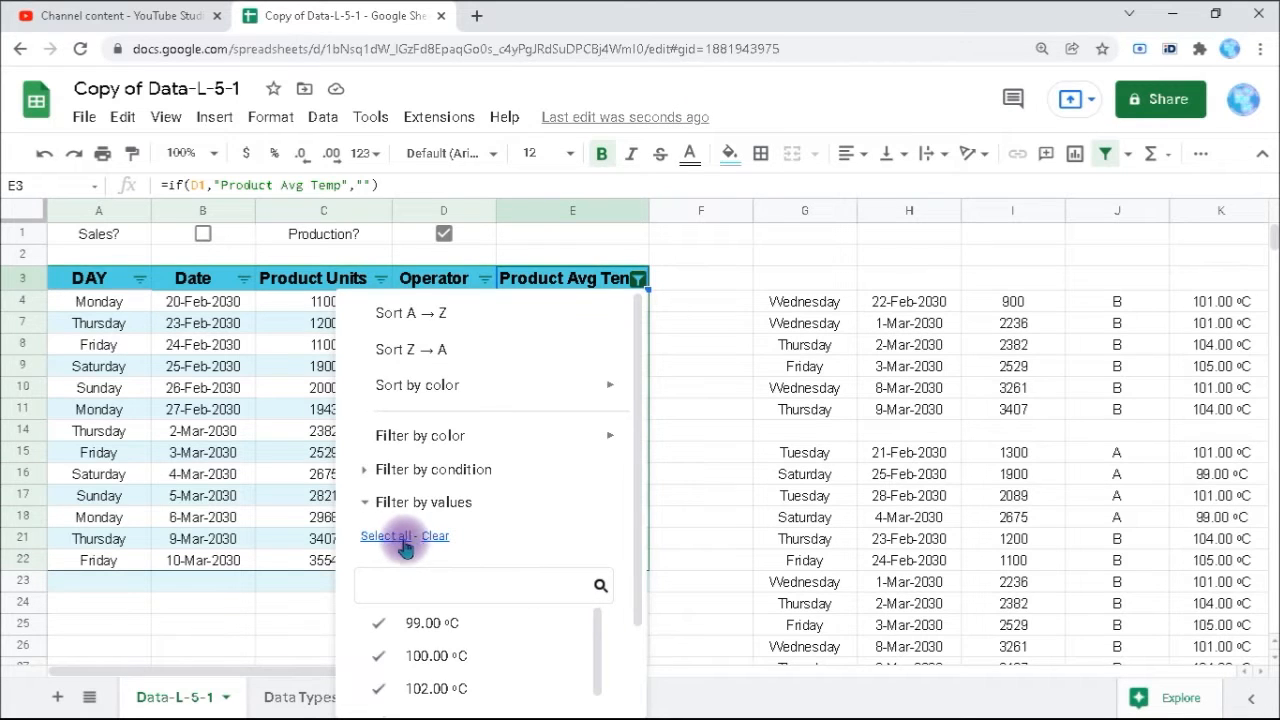
left_click_drag(636, 502, 649, 614)
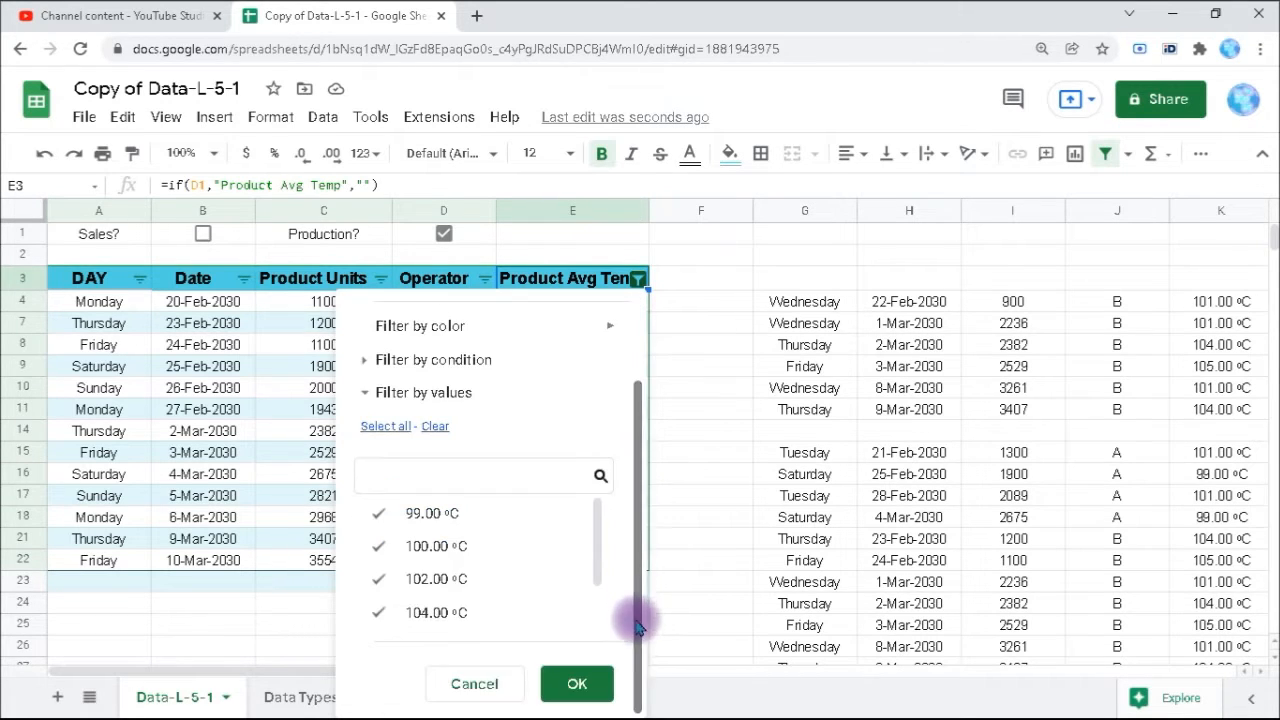
left_click(577, 684)
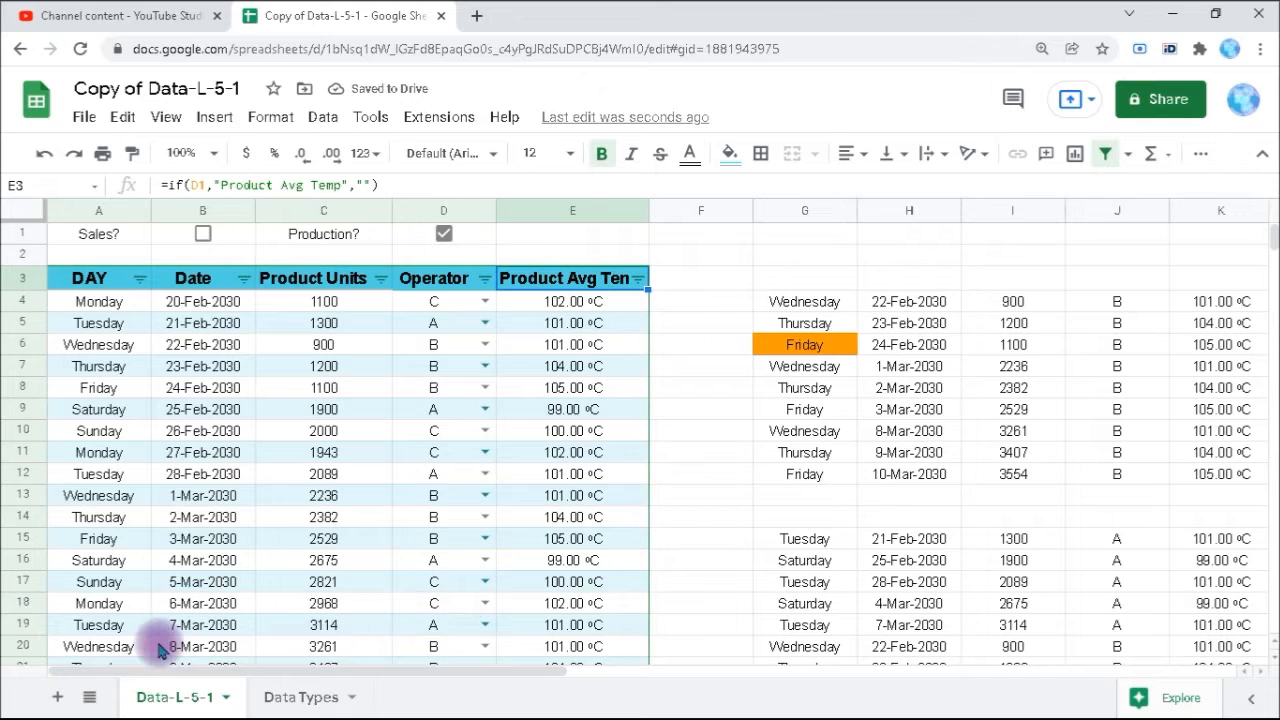
Step: Add a new sheet and start a FILTER formula in its cell A1
left_click(57, 697)
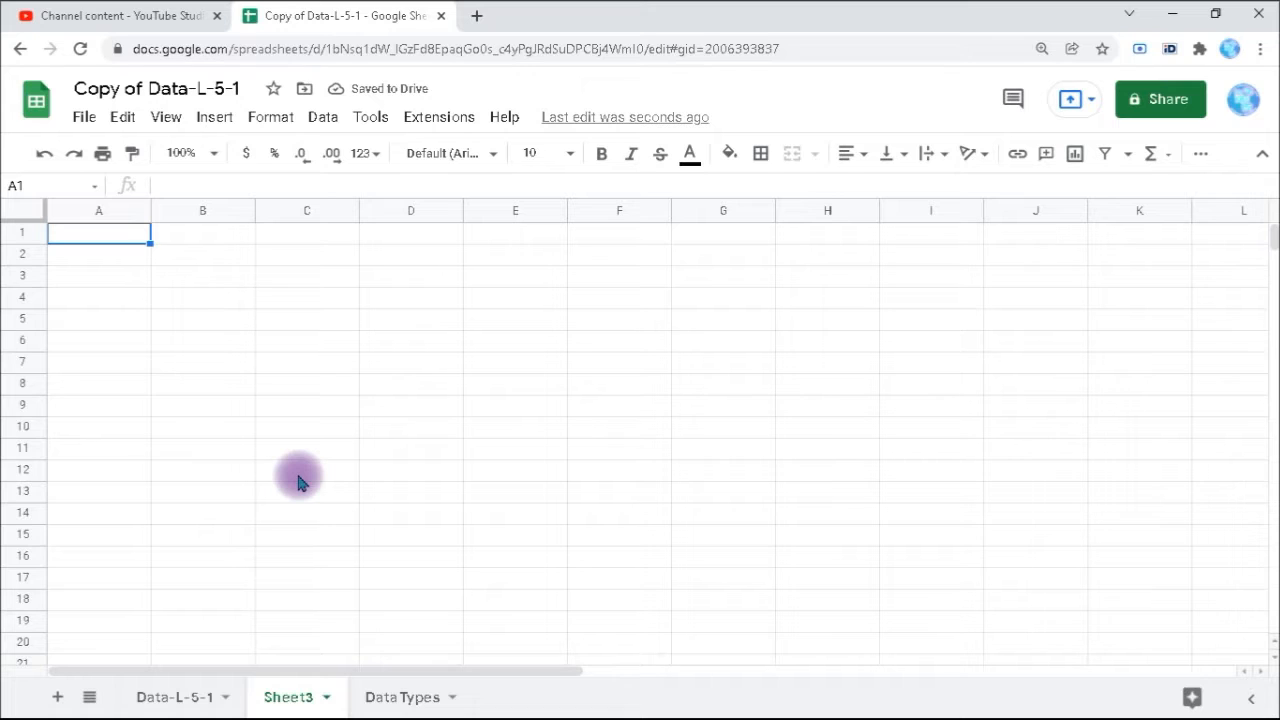
type("=")
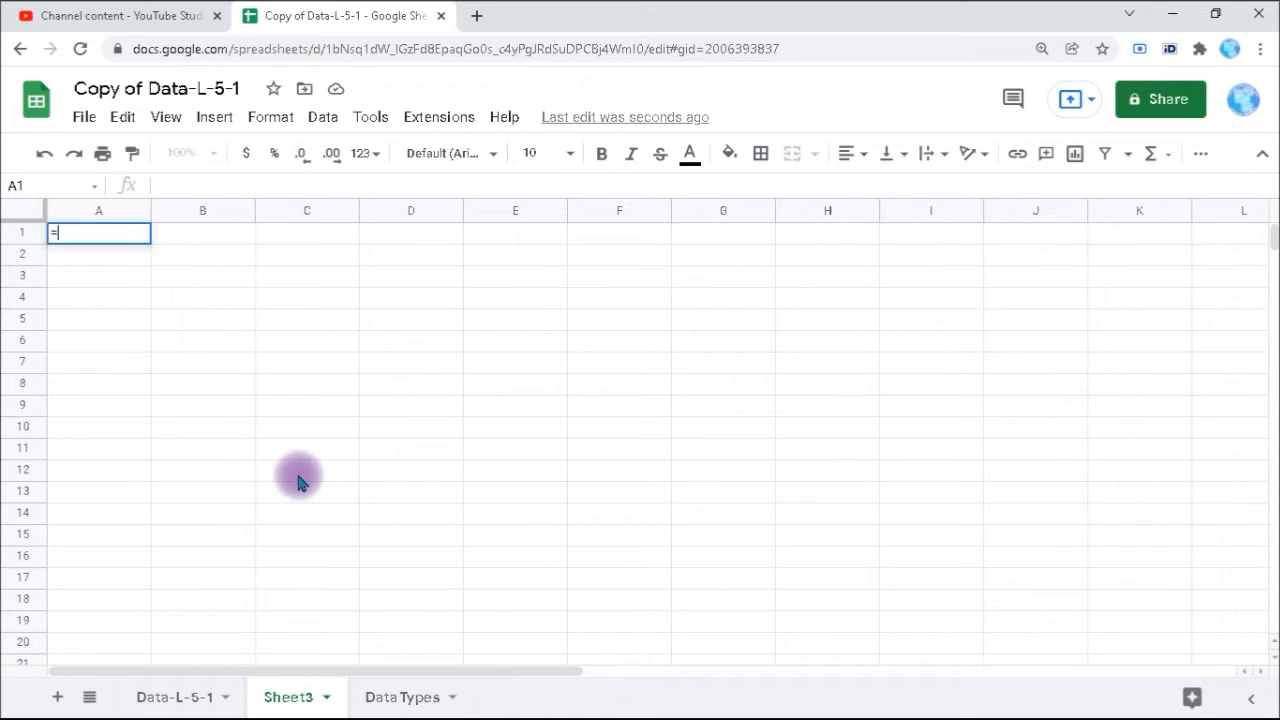
type("filter")
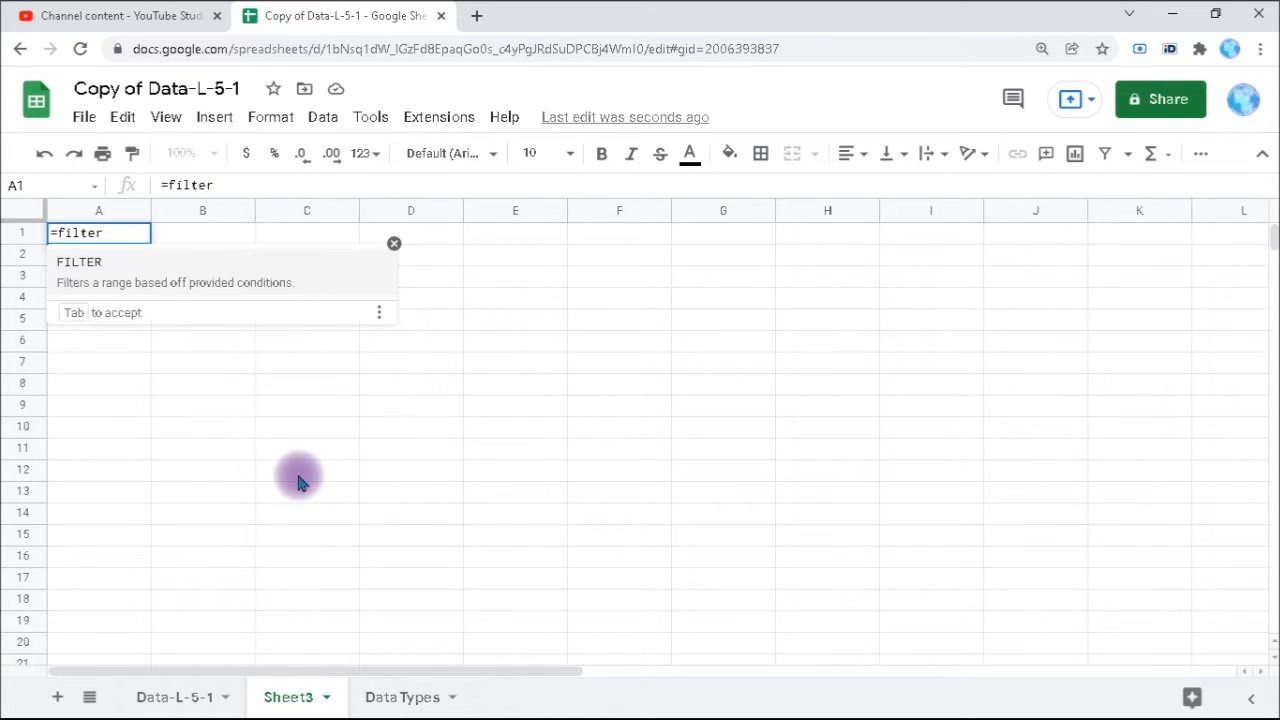
type("(")
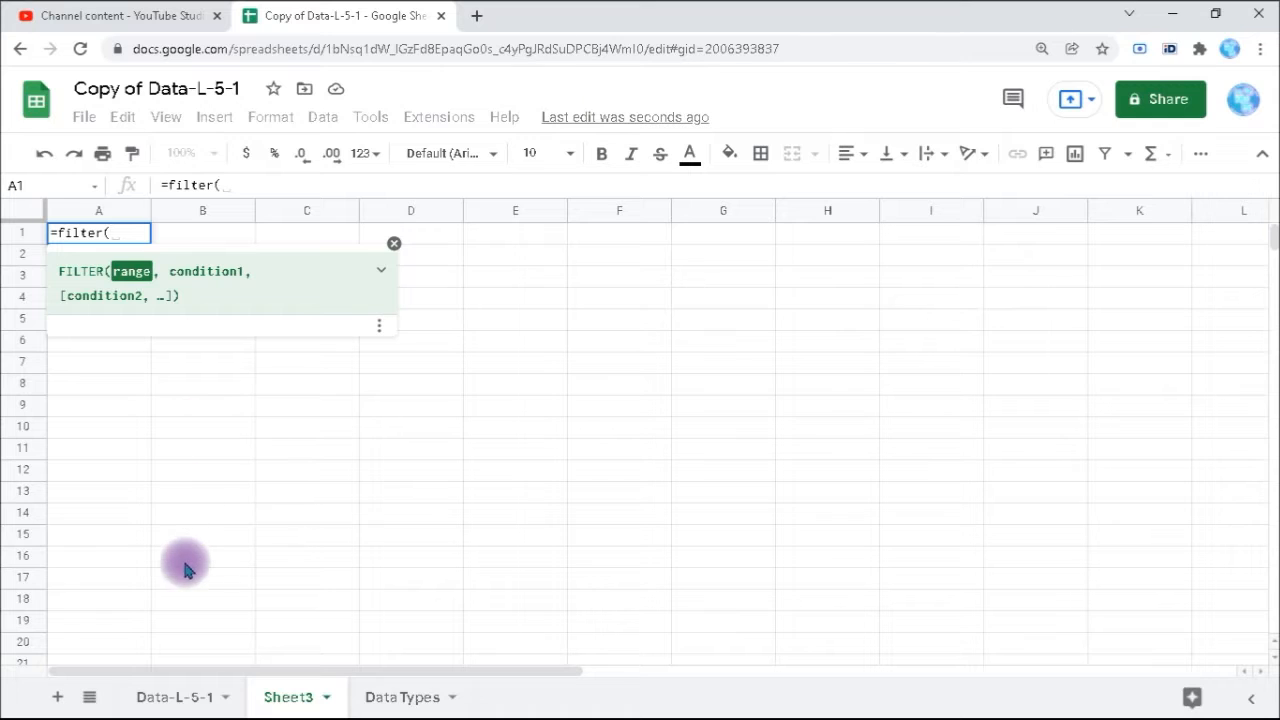
Step: Reference the whole table A3:E22 on the Data-L-5-1 sheet as the FILTER formula's range
left_click(178, 697)
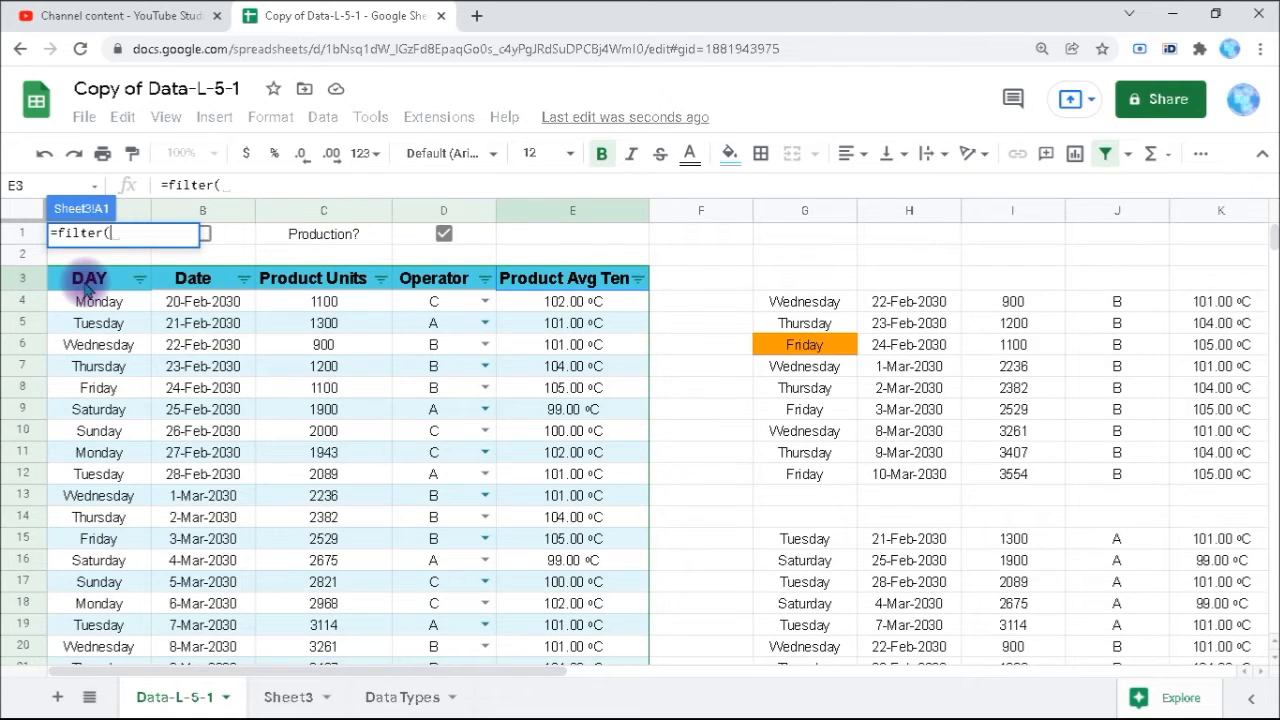
left_click(88, 287)
key("shift+Right")
key("shift+Right")
key("shift+Right")
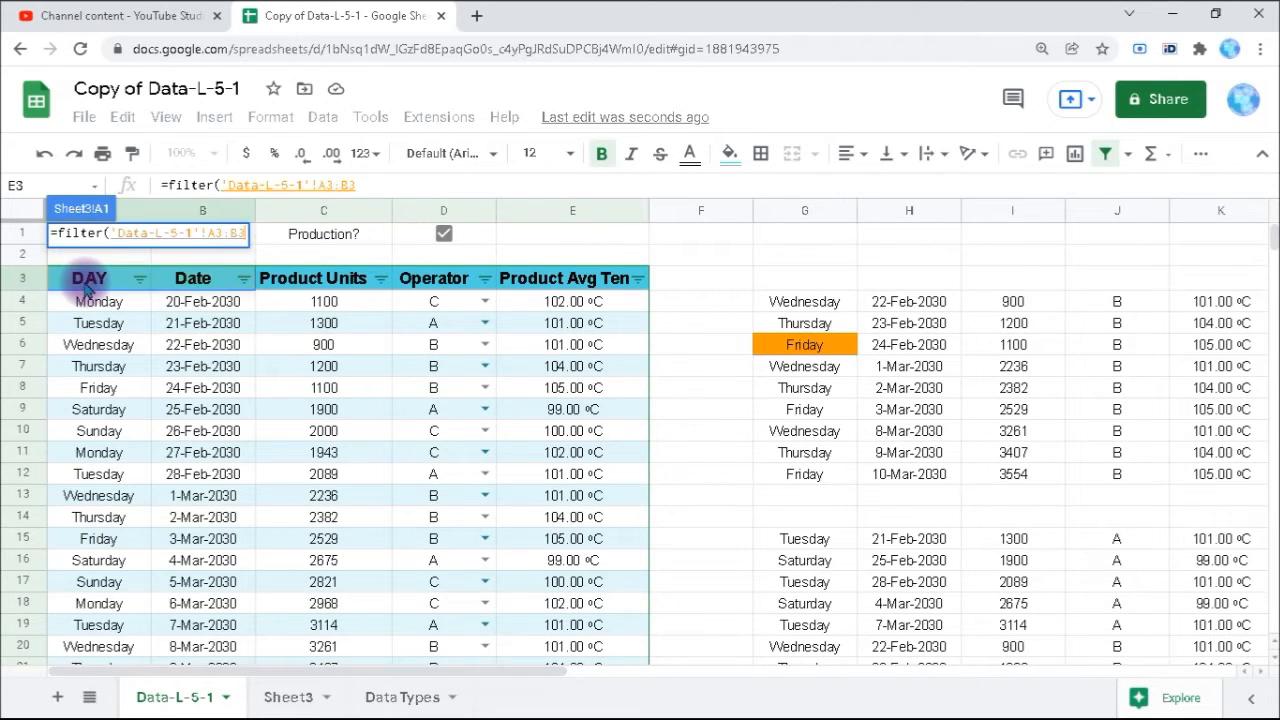
key("shift+Down")
key("shift+Right")
key("shift+Down")
key("shift+Down")
key("shift+Down")
key("shift+Down")
key("shift+Down")
key("shift+Down")
key("shift+Down")
key("shift+Down")
key("shift+Down")
key("shift+Down")
key("shift+Down")
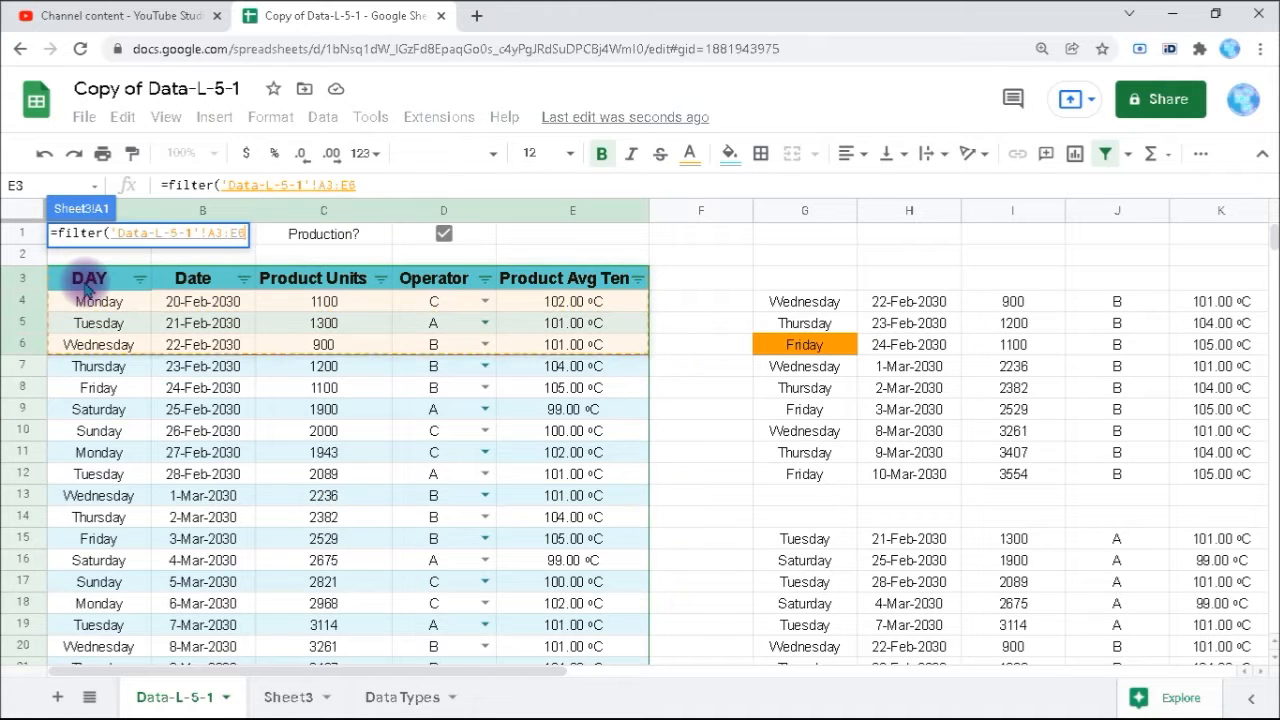
key("shift+Down")
key("shift+Down")
key("shift+Down")
key("shift+Down")
key("shift+Down")
key("shift+Down")
key("shift+Down")
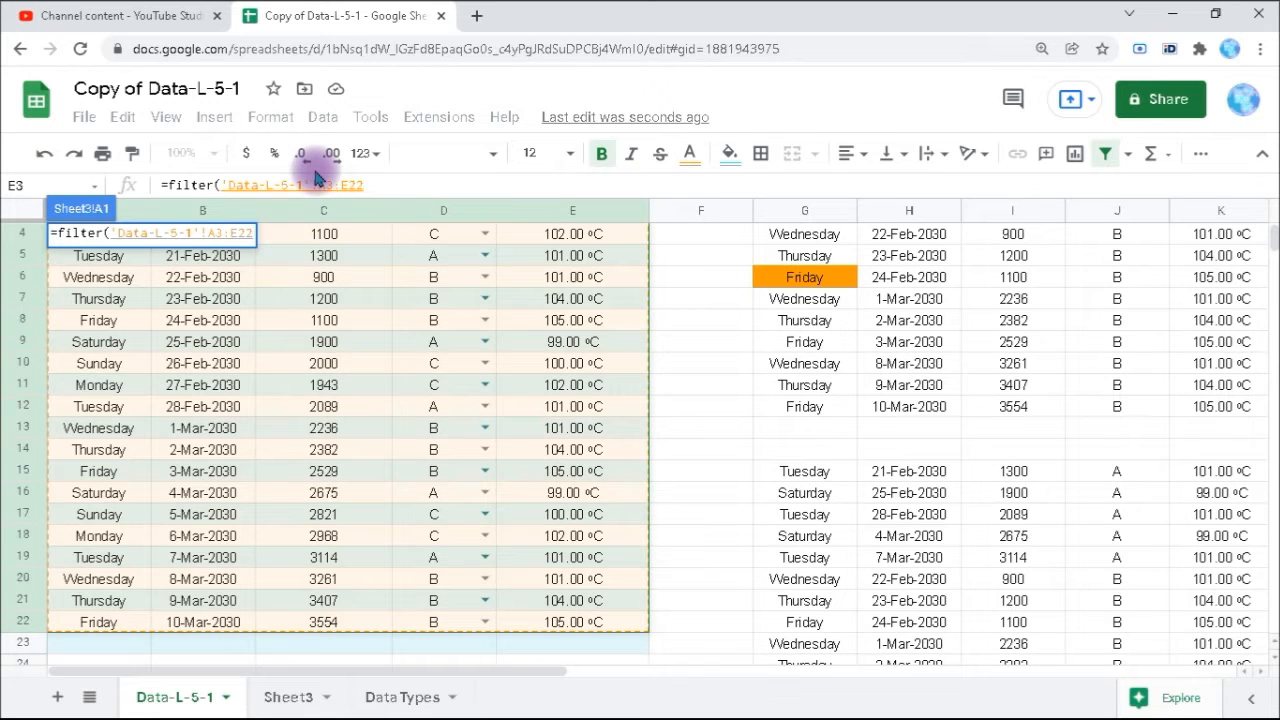
Step: Complete the FILTER formula with the condition 'Data-L-5-1'!D4:D22>100 and commit it
type(",")
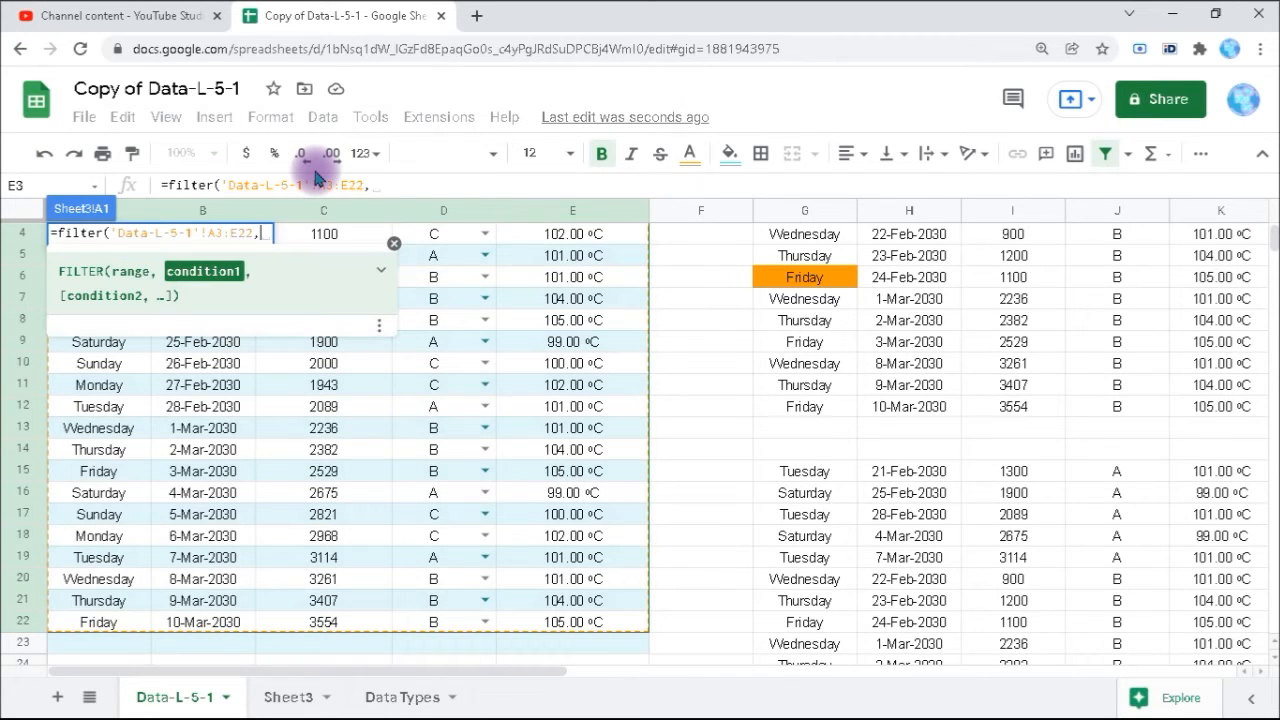
left_click(468, 234)
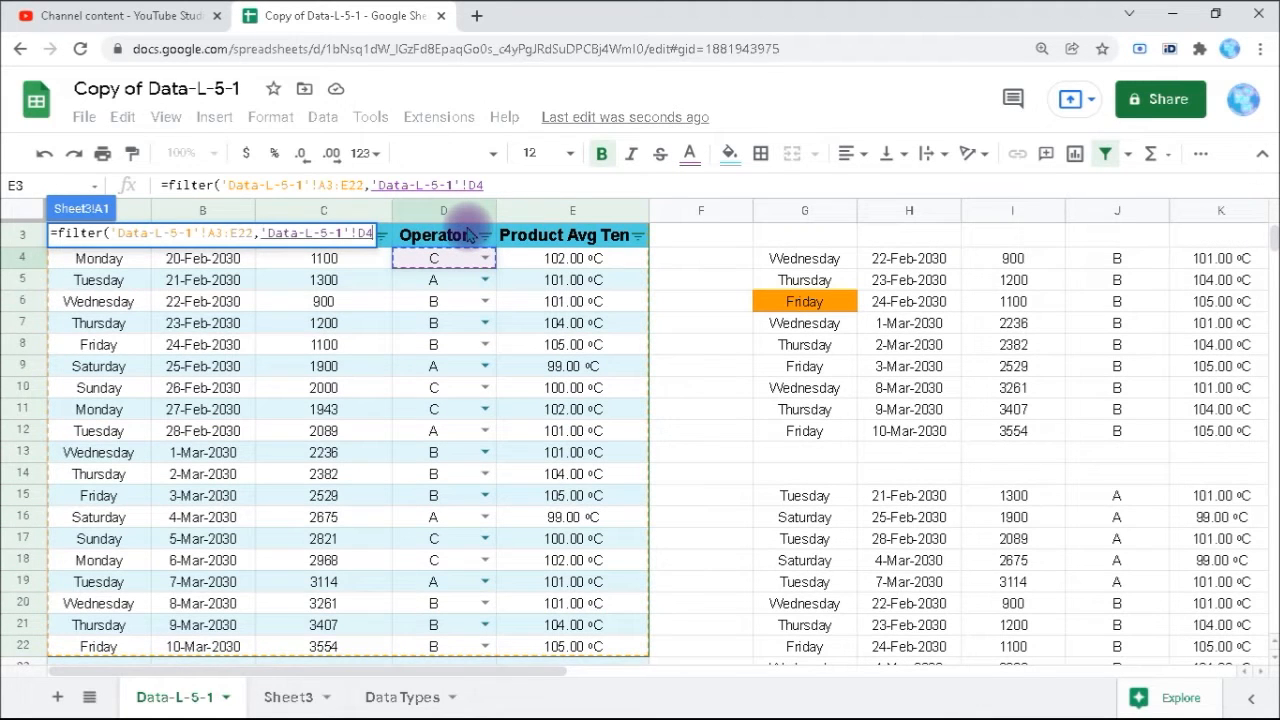
key("shift+Down")
key("shift+Down")
key("shift+Down")
key("shift+Down")
key("shift+Down")
key("shift+Down")
key("shift+Down")
key("shift+Down")
key("shift+Down")
key("shift+Down")
key("shift+Down")
key("shift+Down")
key("shift+Down")
key("shift+Down")
key("shift+Down")
key("shift+Down")
key("shift+Down")
key("shift+Down")
key("shift+Down")
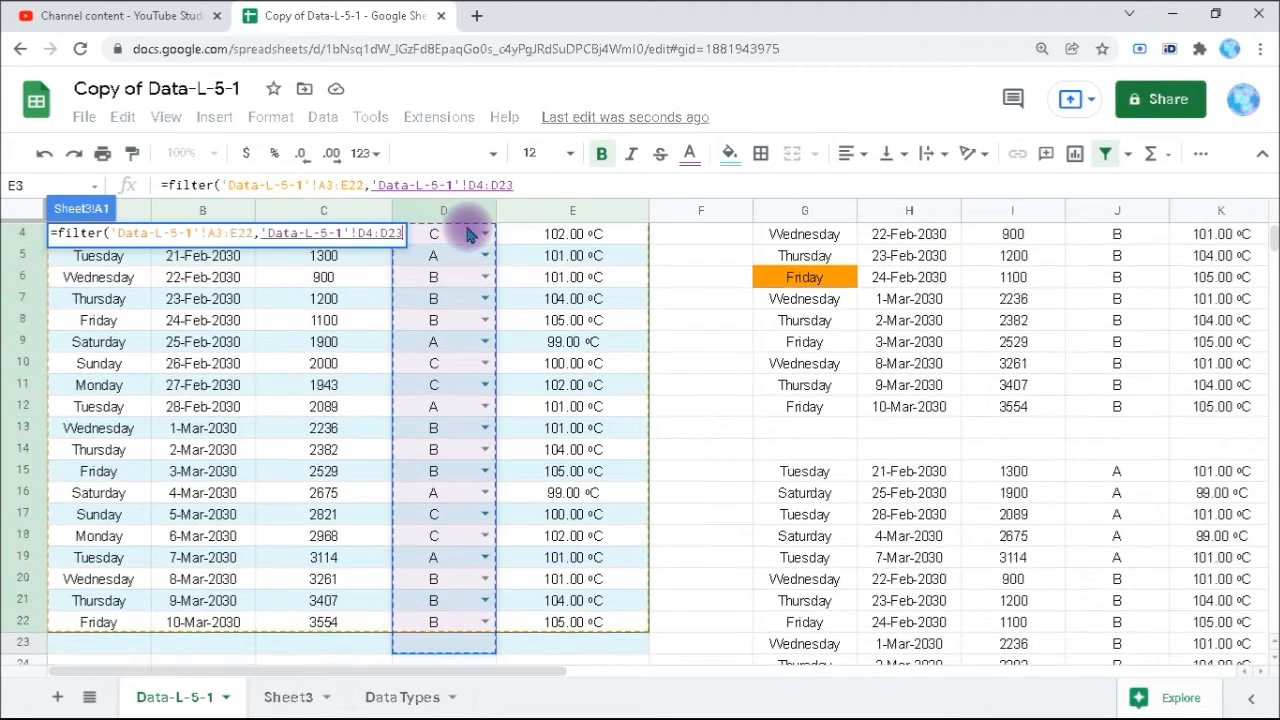
key("shift+Up")
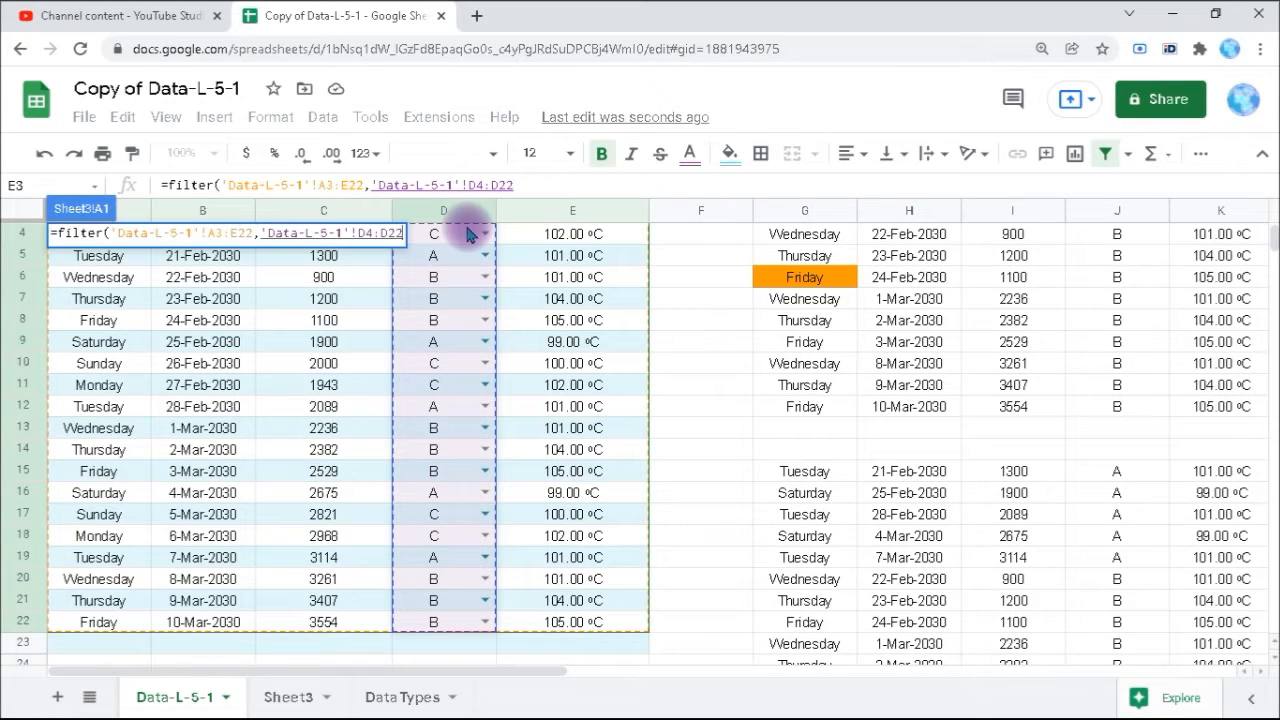
type(">1")
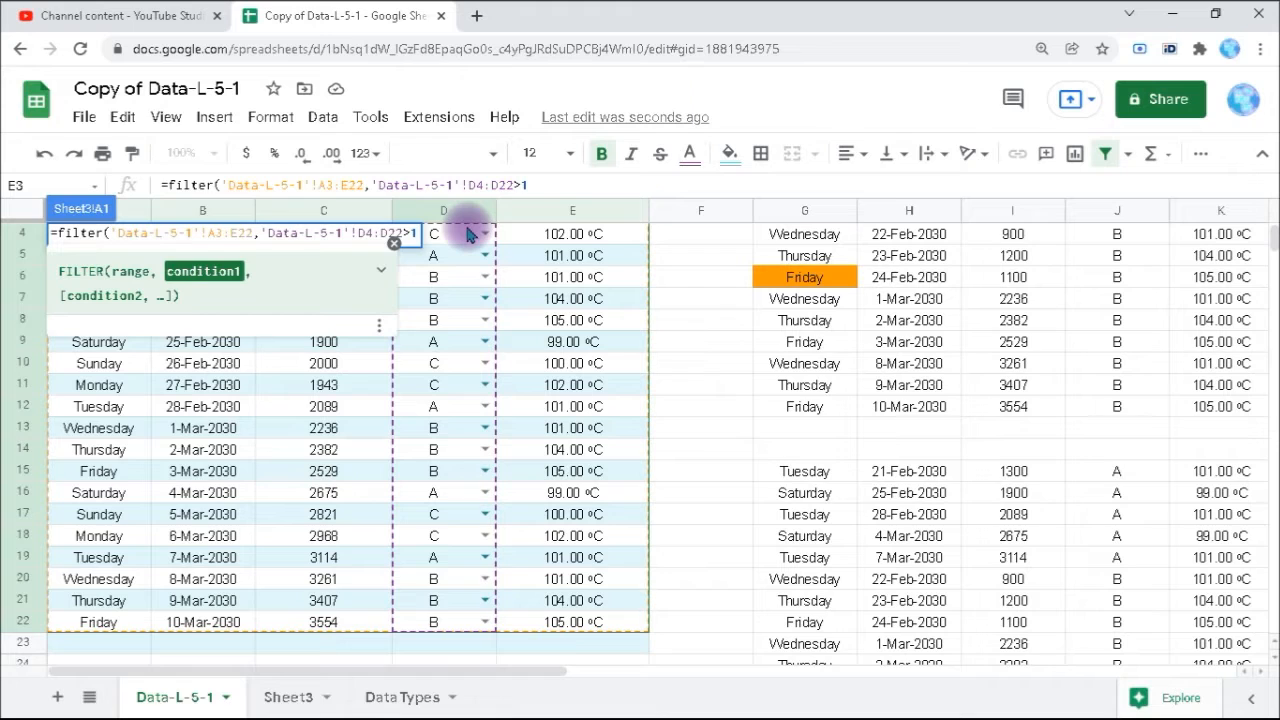
type("00")
key("Return")
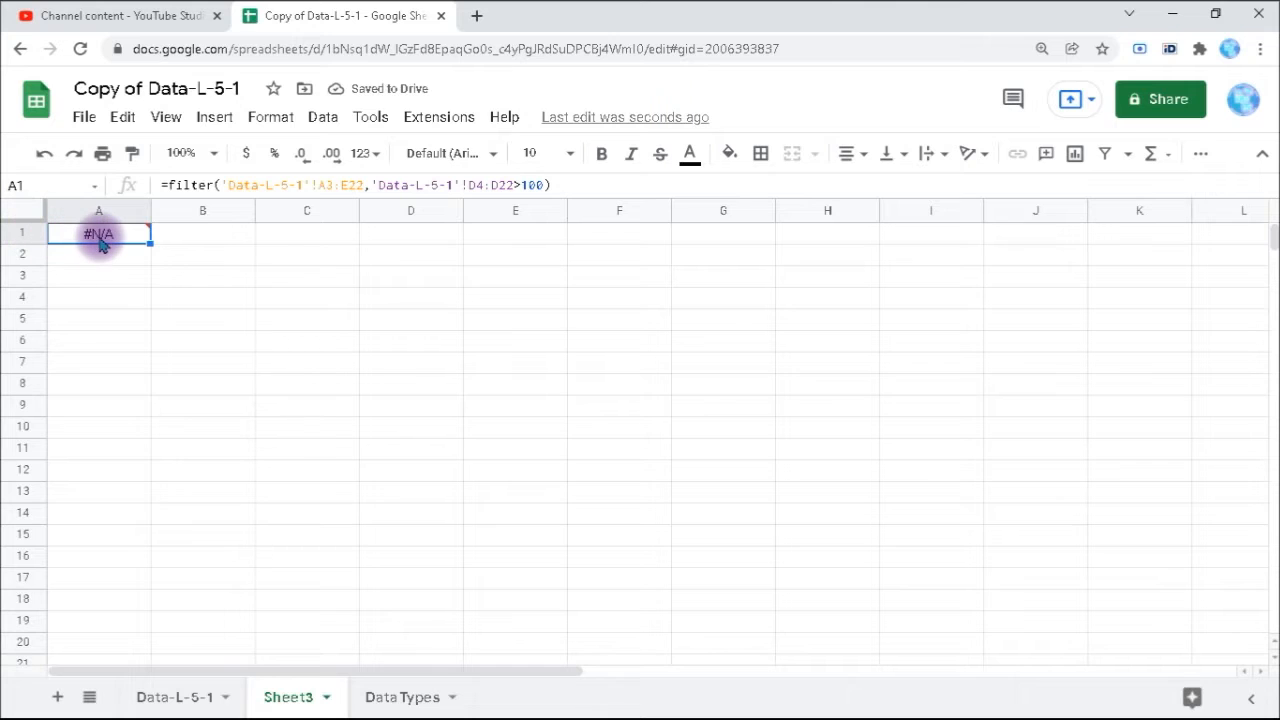
Step: Read the error on A1 and correct the FILTER condition range to D3:D22
mouse_move(99, 244)
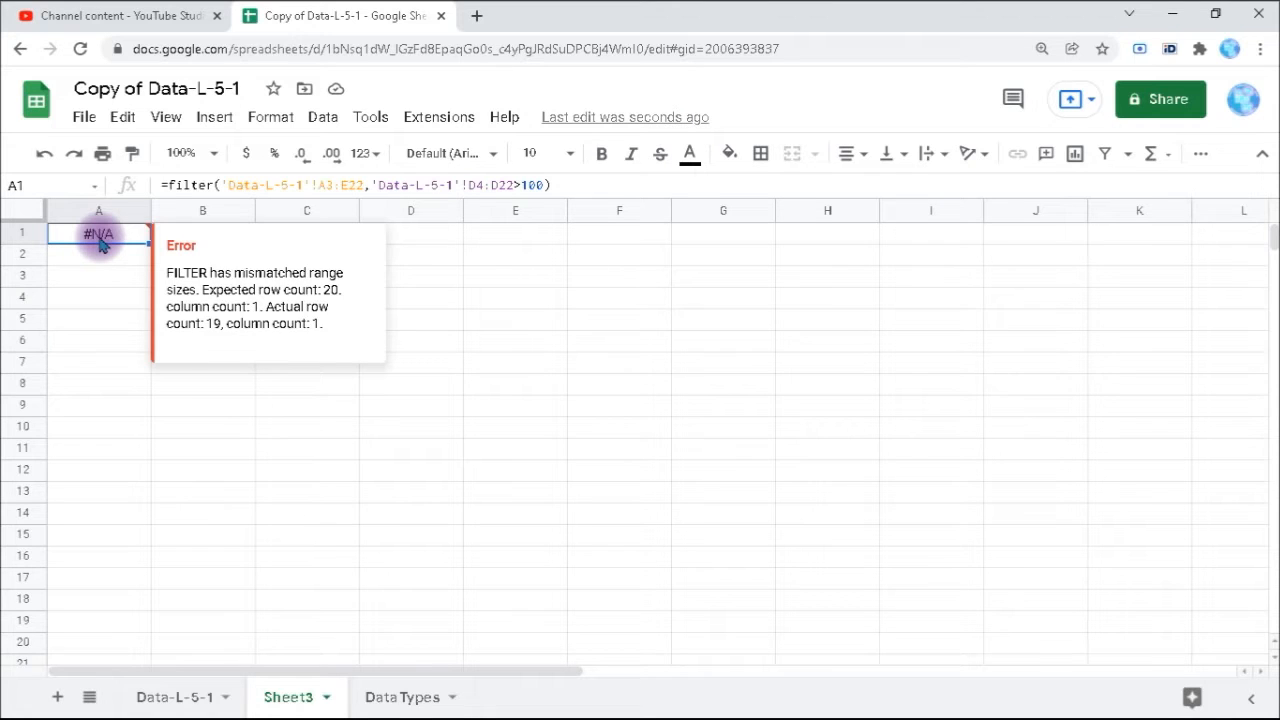
left_click(483, 188)
key("BackSpace")
type("3")
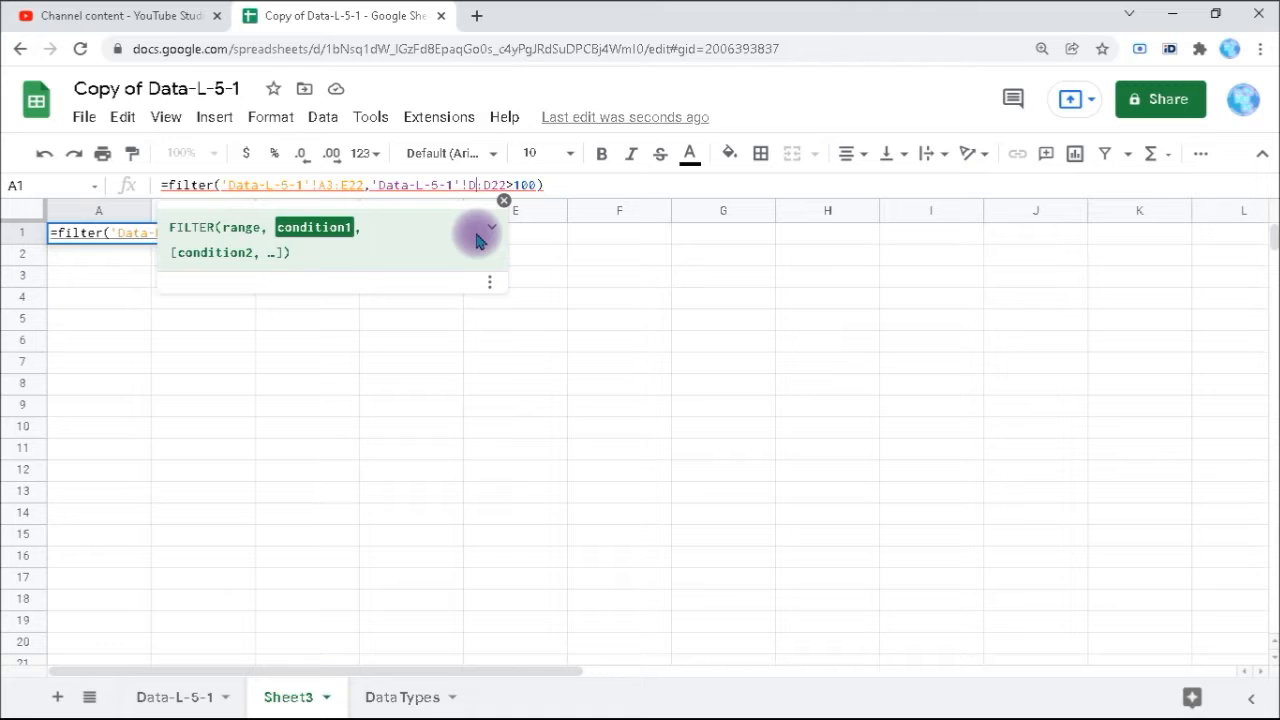
key("Return")
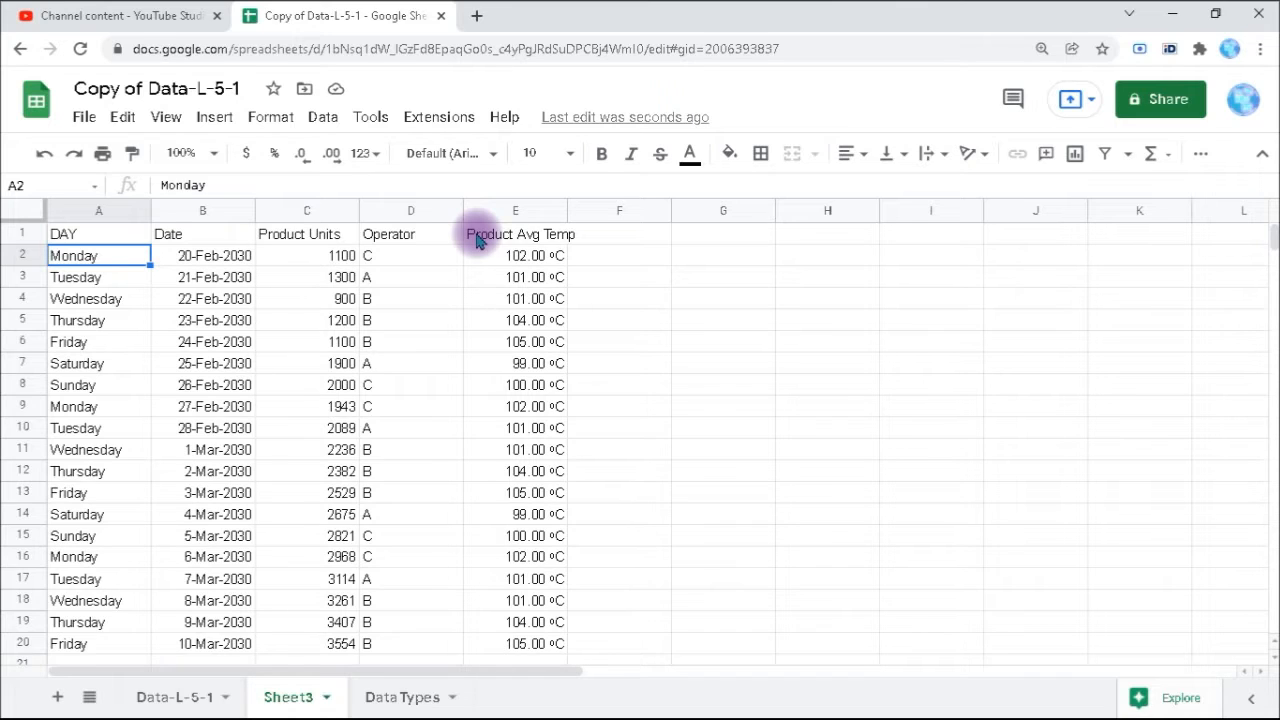
Step: Change the FILTER condition in A1 to use the temperature column, 'Data-L-5-1'!E3:E22>100
key("Up")
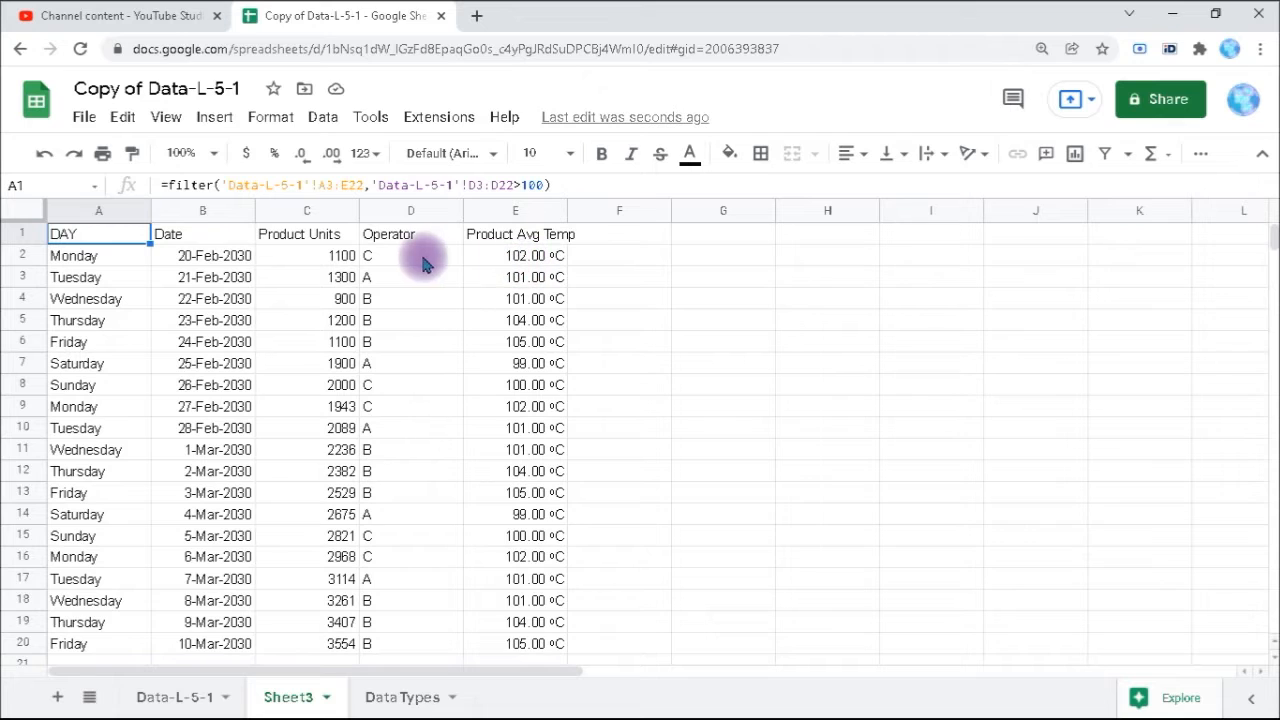
left_click(474, 185)
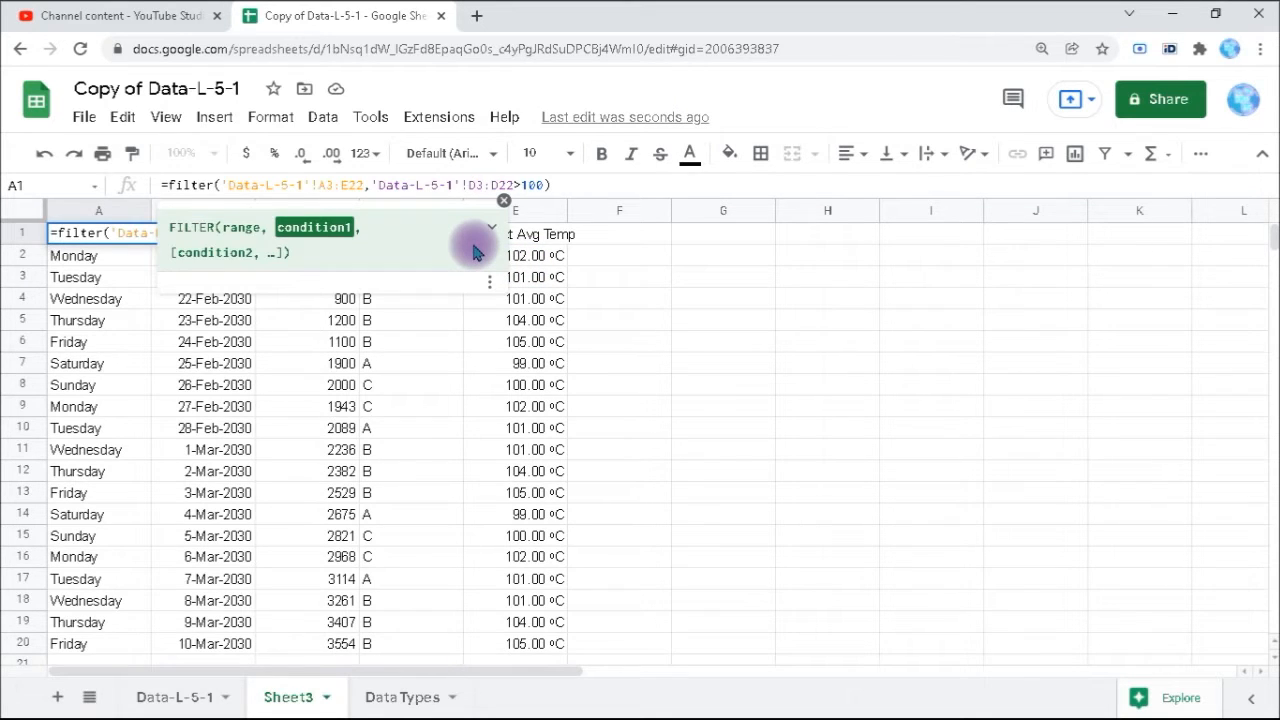
key("BackSpace")
type("E")
key("Right")
key("Right")
key("Delete")
type("E")
key("Return")
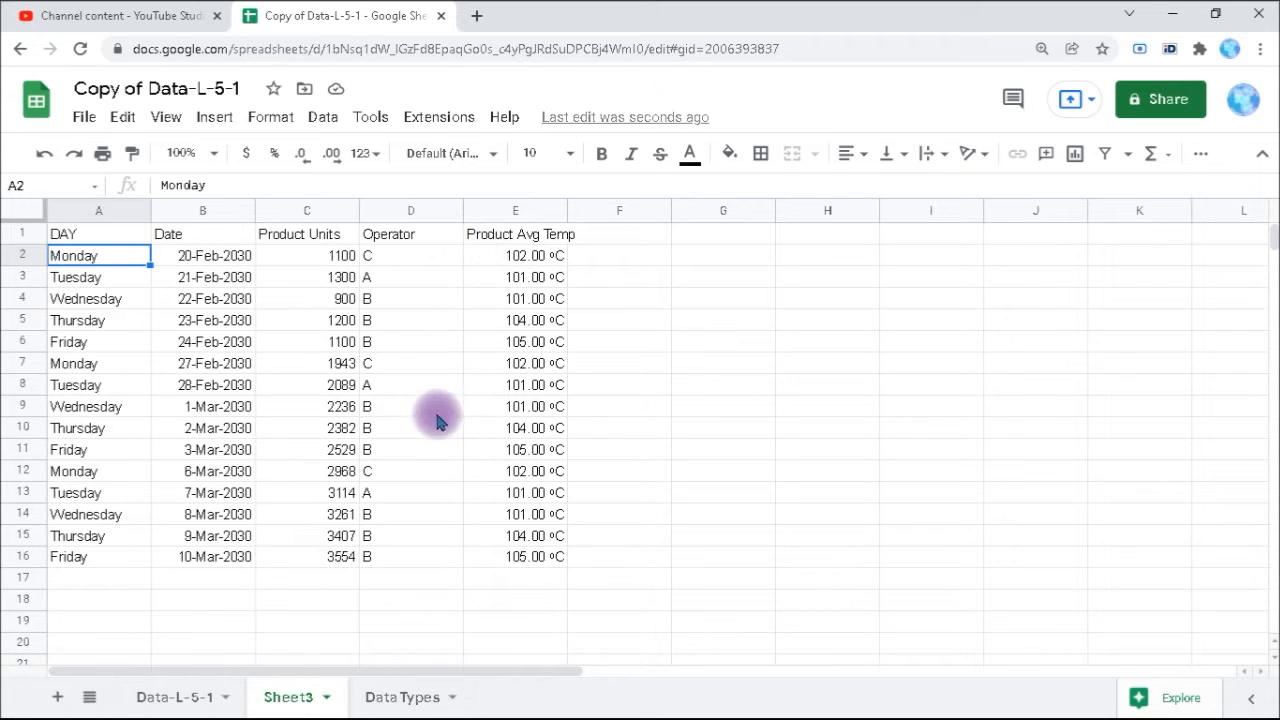
Step: Overwrite cell D10 within the filtered results with A, and check the error details on A1
left_click(407, 430)
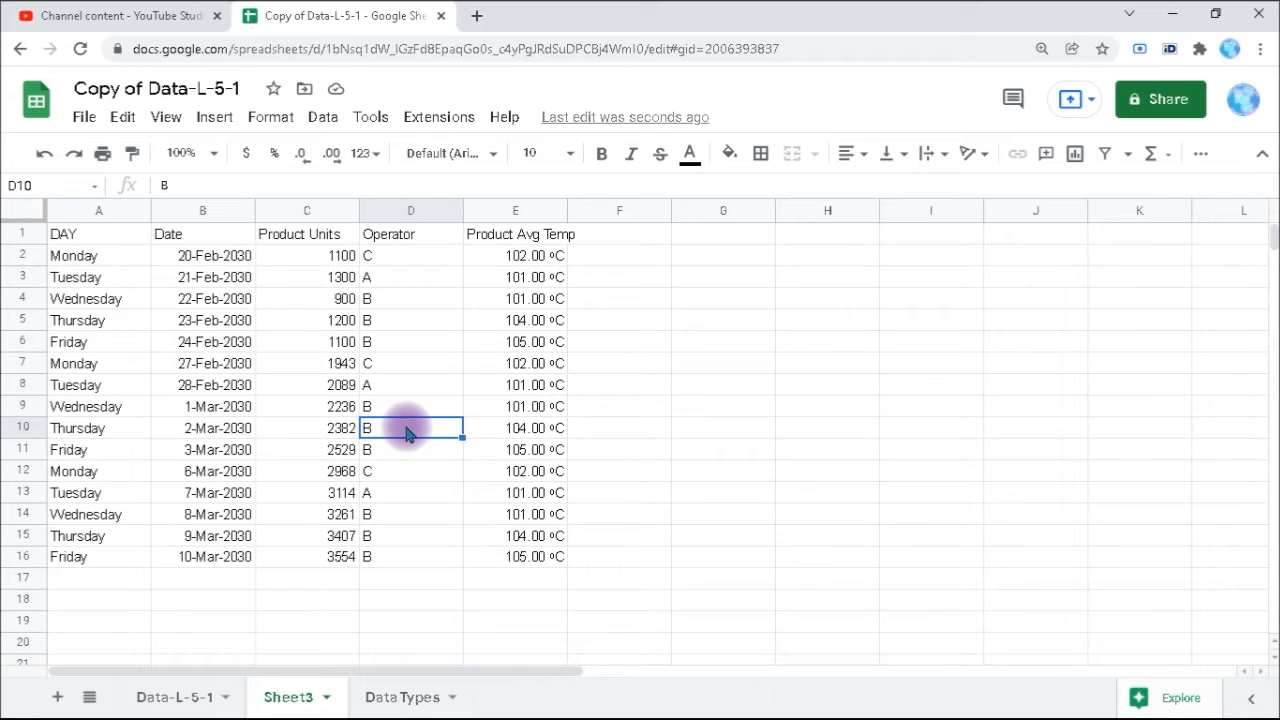
type("A")
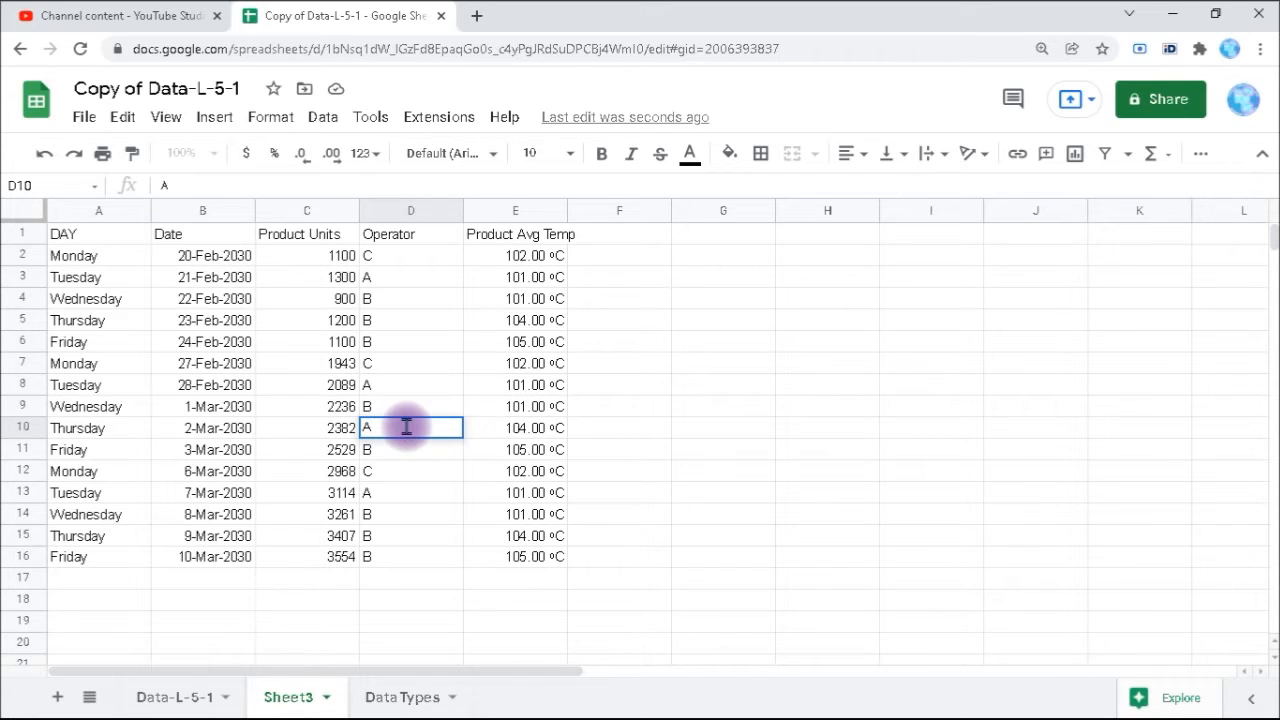
key("Return")
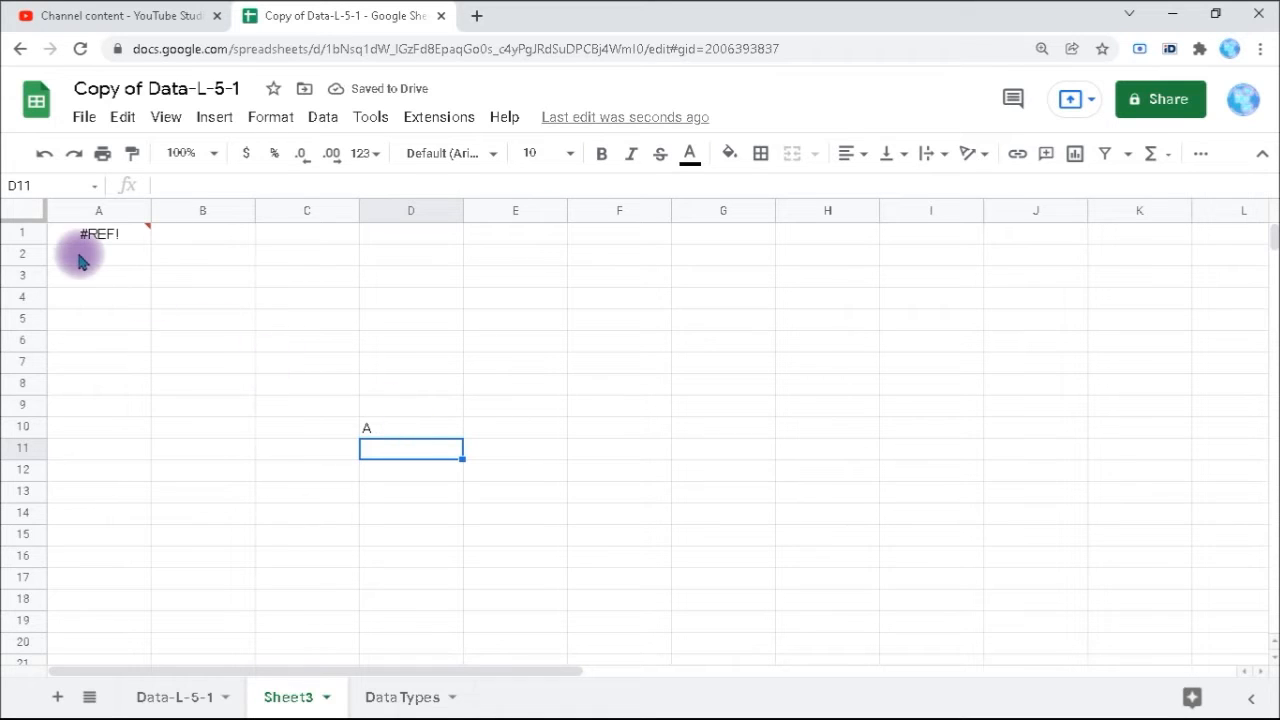
mouse_move(98, 242)
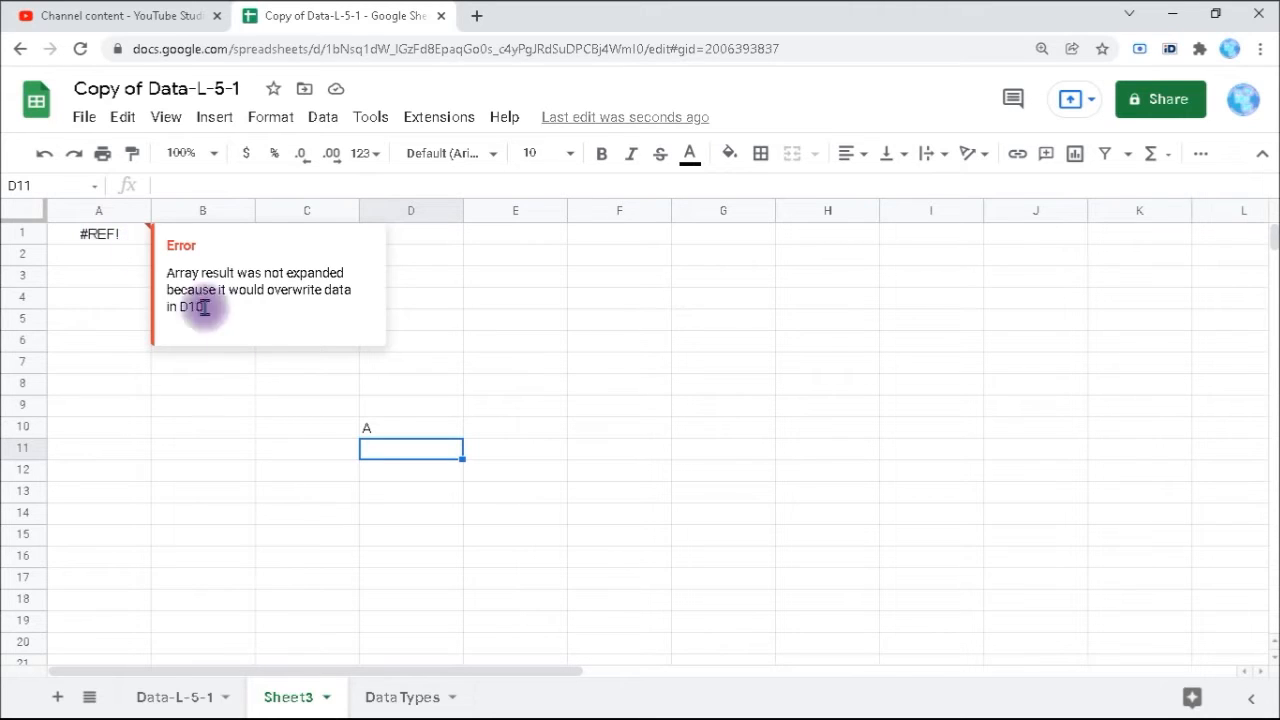
Step: Clear the blocking entry from cell D10 on Sheet3
left_click(392, 432)
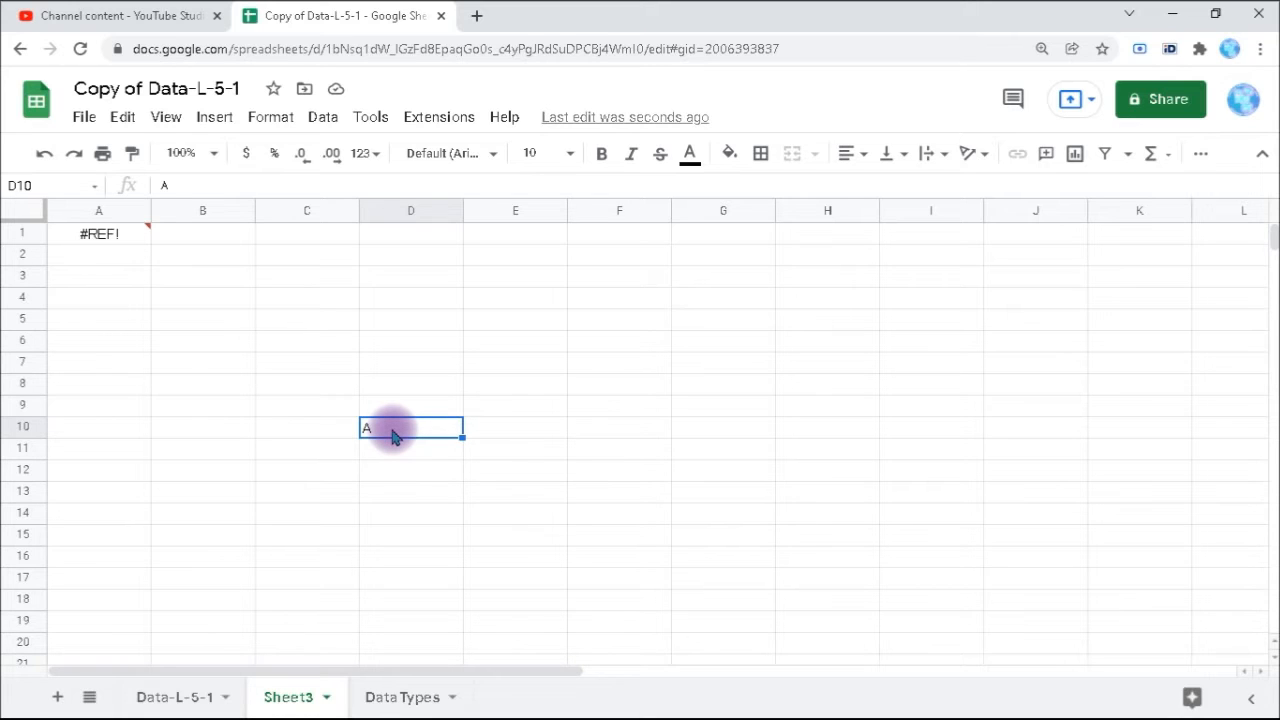
key("Delete")
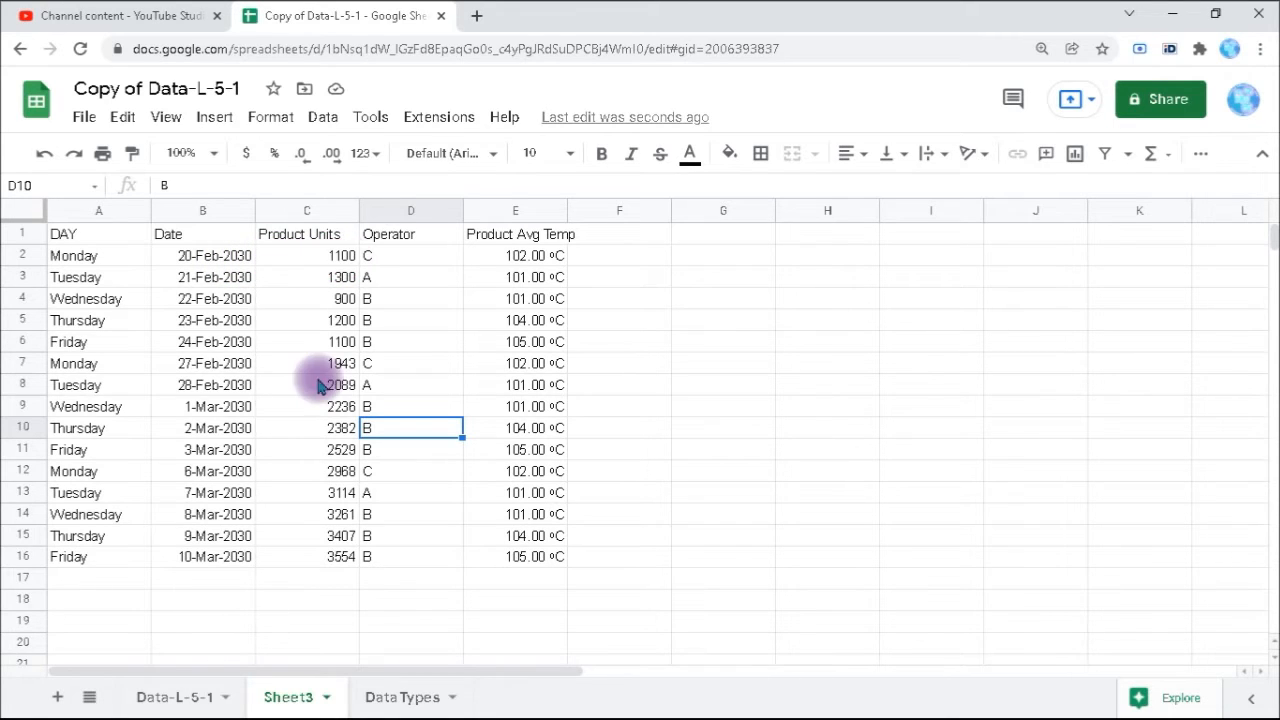
Step: Set the Product Units in C4 on Data-L-5-1 to 1440, and check the filtered results on Sheet3
left_click(176, 705)
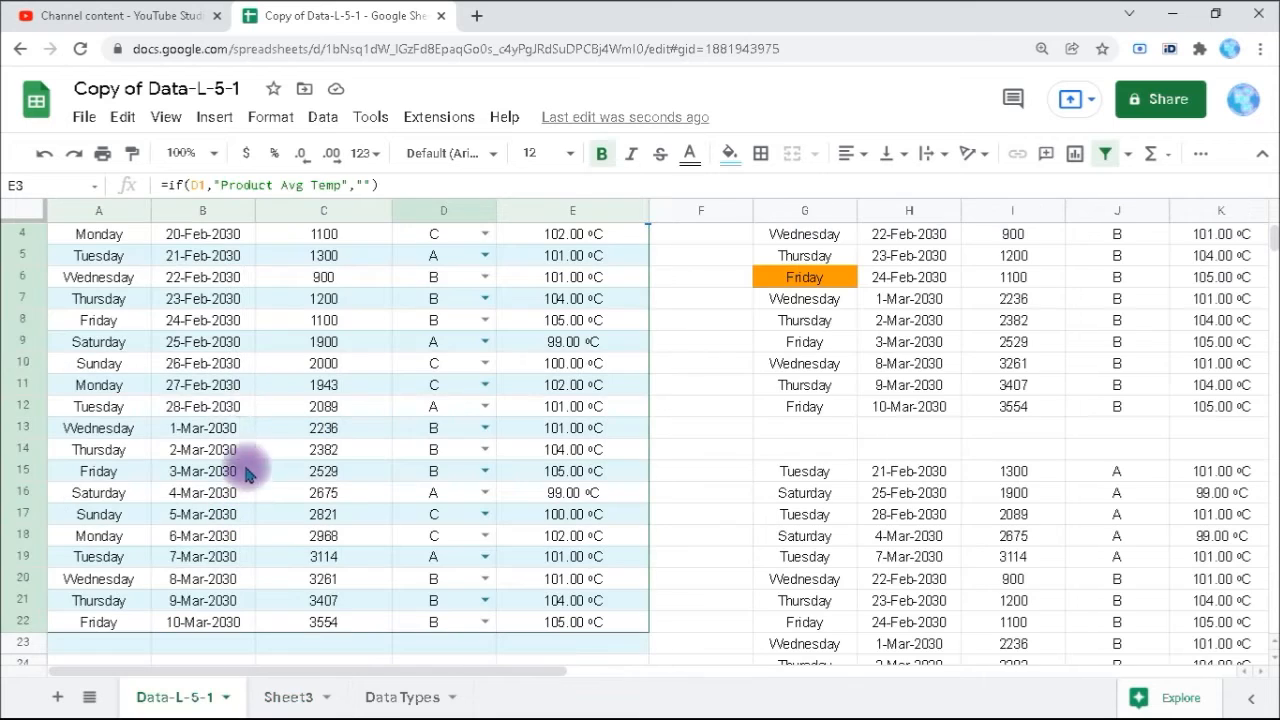
left_click(300, 232)
type("1")
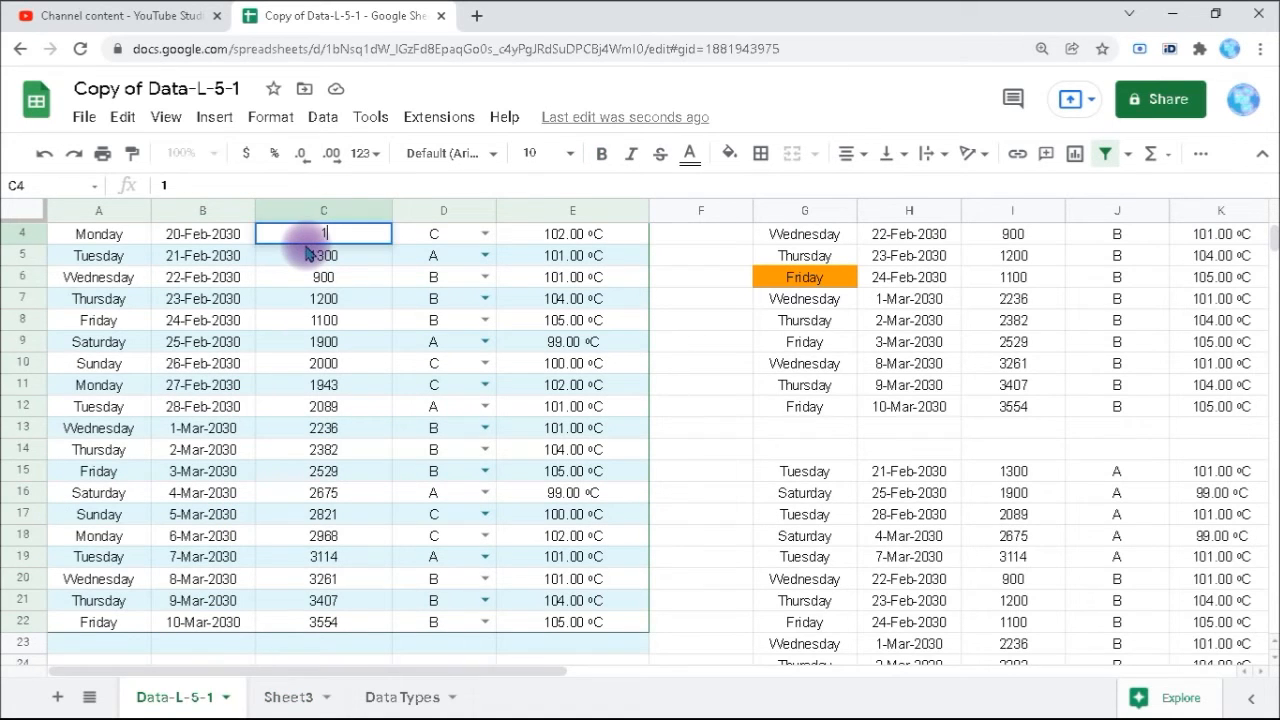
type("440")
key("Return")
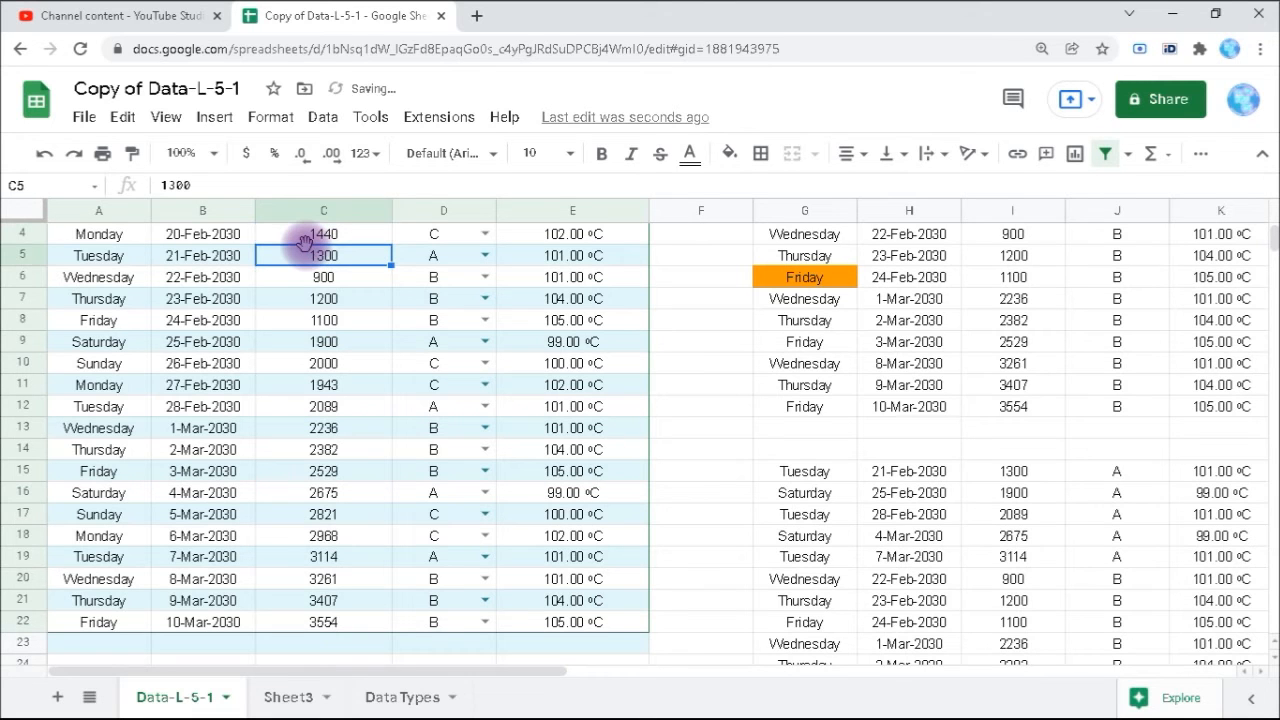
left_click(293, 699)
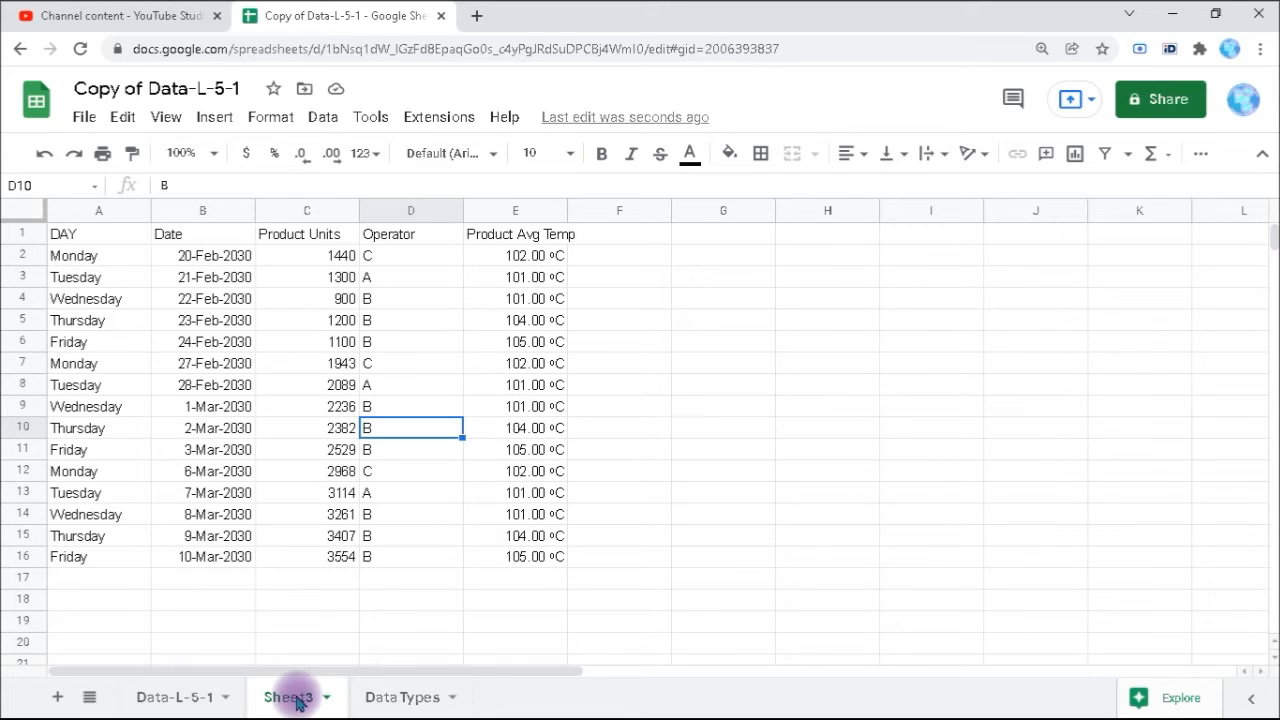
Step: Delete the FILTER formula from cell A1 on Sheet3 and begin a new formula there
left_click(82, 237)
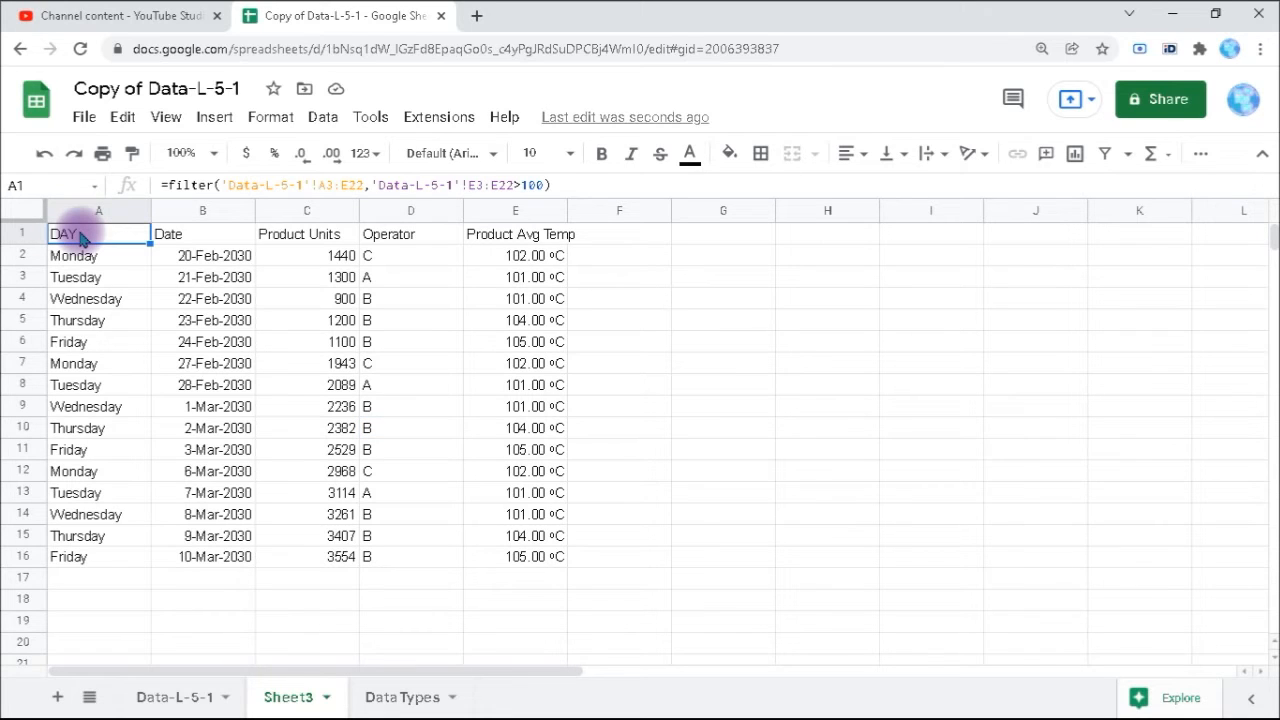
key("Delete")
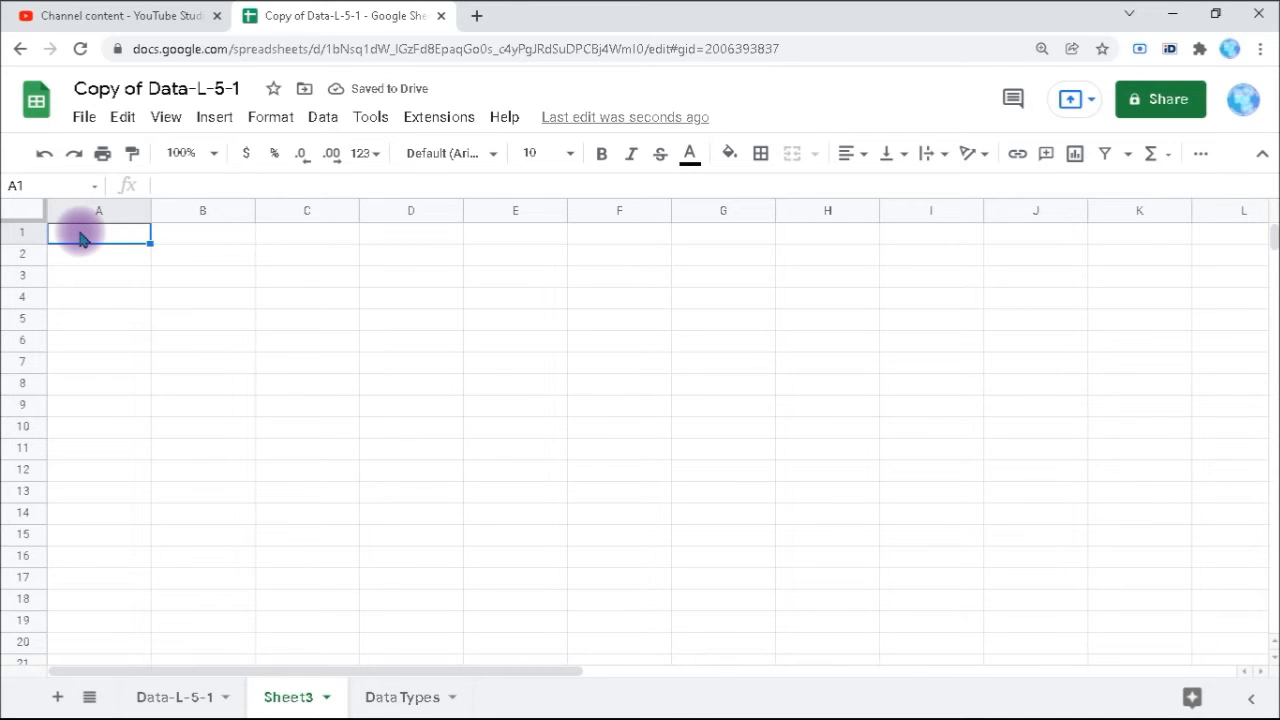
type("=A3:E2")
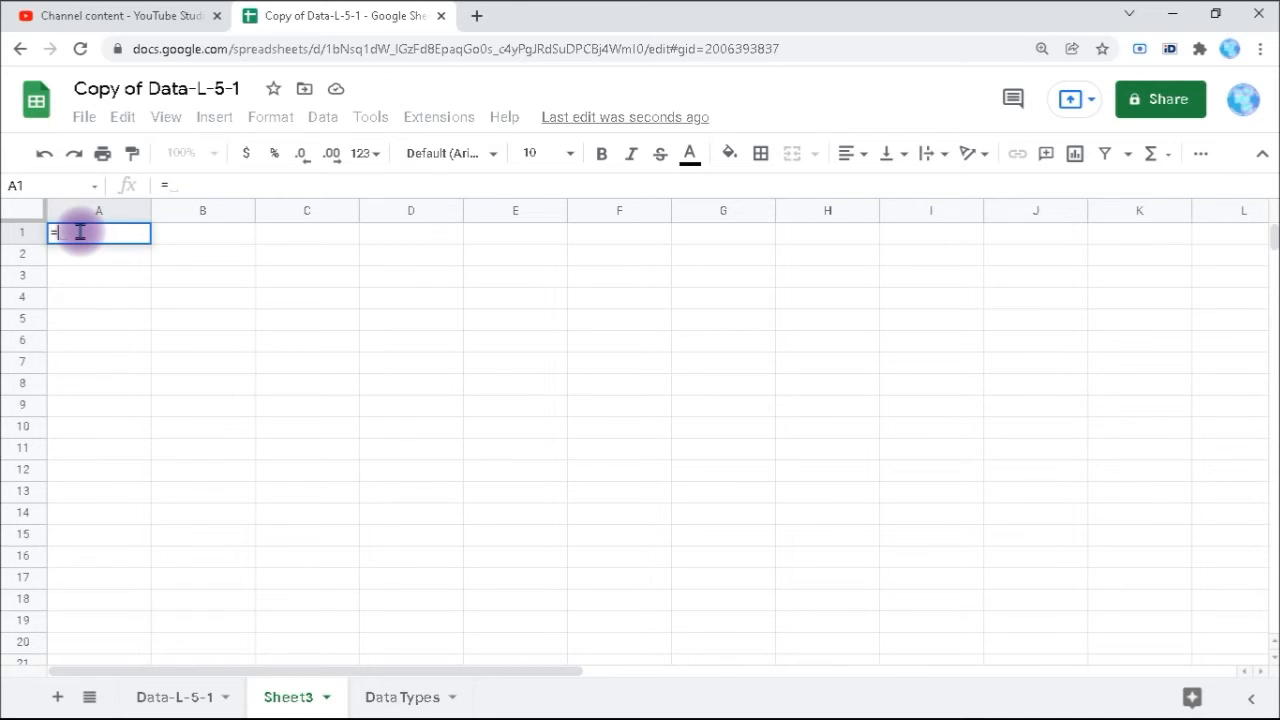
key("BackSpace")
key("BackSpace")
key("BackSpace")
key("BackSpace")
key("BackSpace")
type("A")
key("BackSpace")
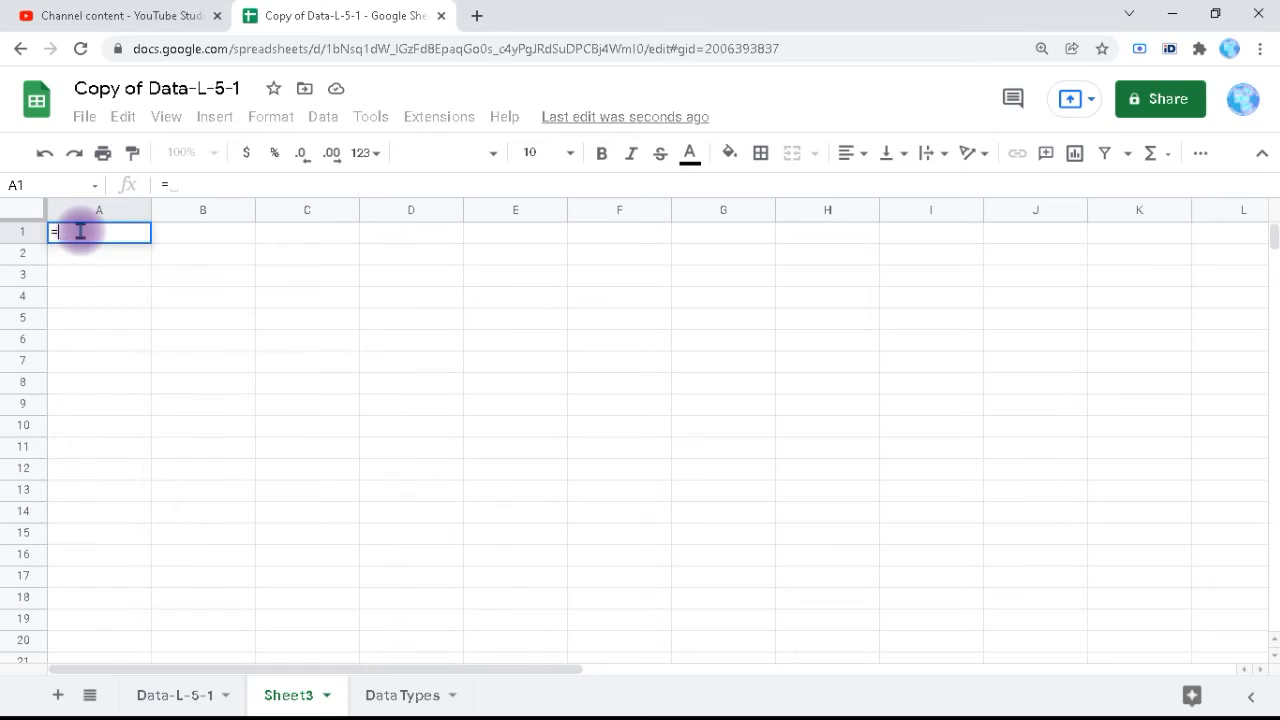
Step: Complete the formula in A1 with a reference to the table range 'Data-L-5-1'!A3:E22 and commit it
left_click(158, 700)
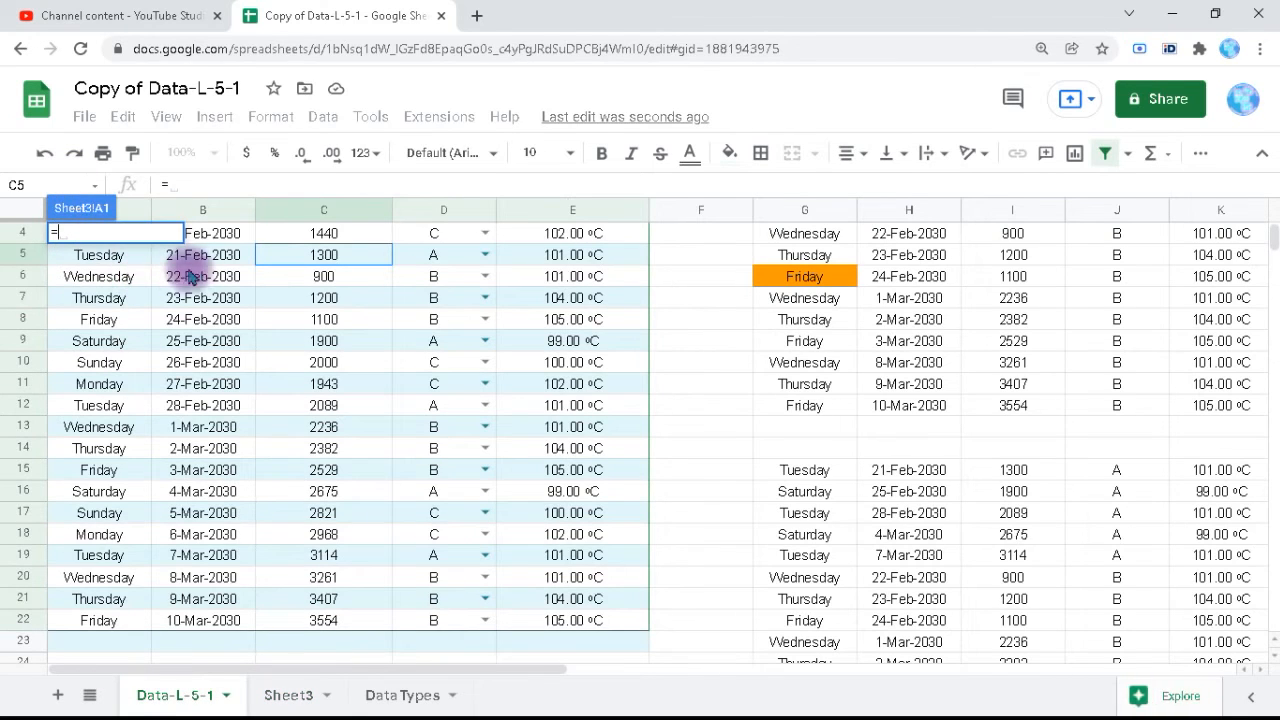
left_click(566, 620)
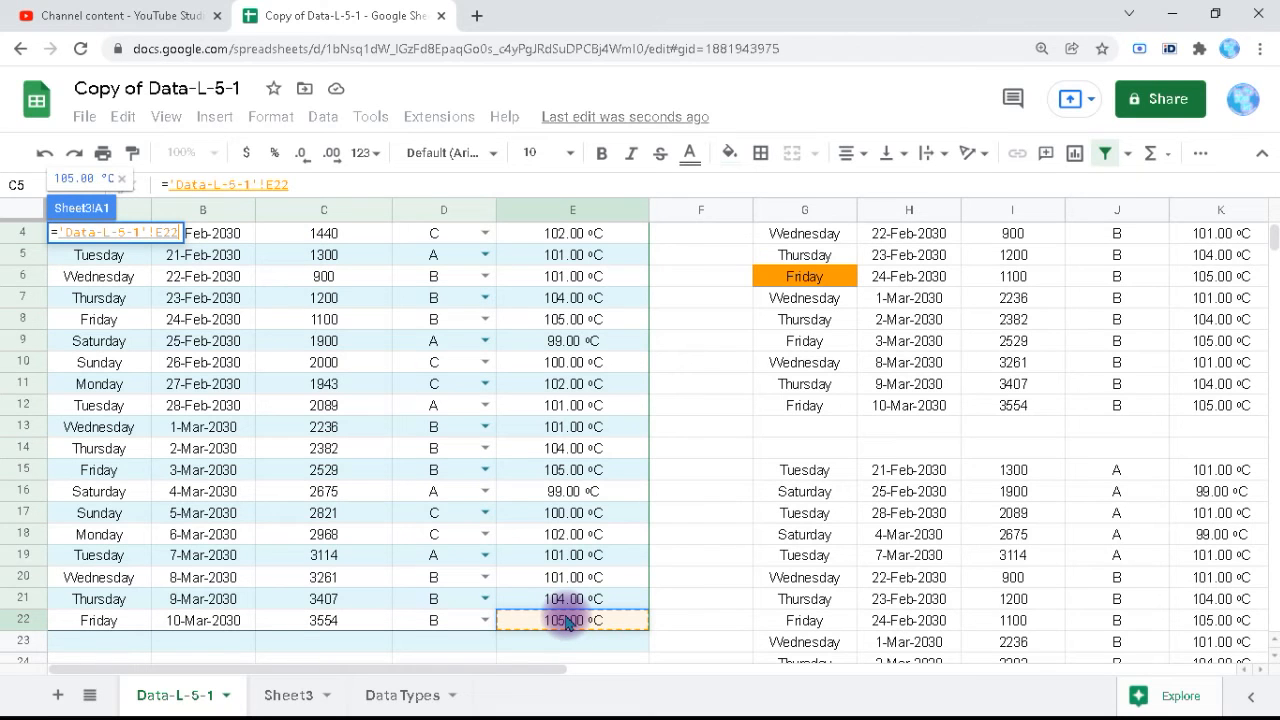
key("shift+Up")
key("shift+Up")
key("shift+Up")
key("shift+Up")
key("shift+Up")
key("shift+Up")
key("shift+Up")
key("shift+Up")
key("shift+Up")
key("shift+Up")
key("shift+Up")
key("shift+Up")
key("shift+Up")
key("shift+Up")
key("shift+Up")
key("shift+Up")
key("shift+Up")
key("shift+Up")
key("shift+Up")
key("shift+Up")
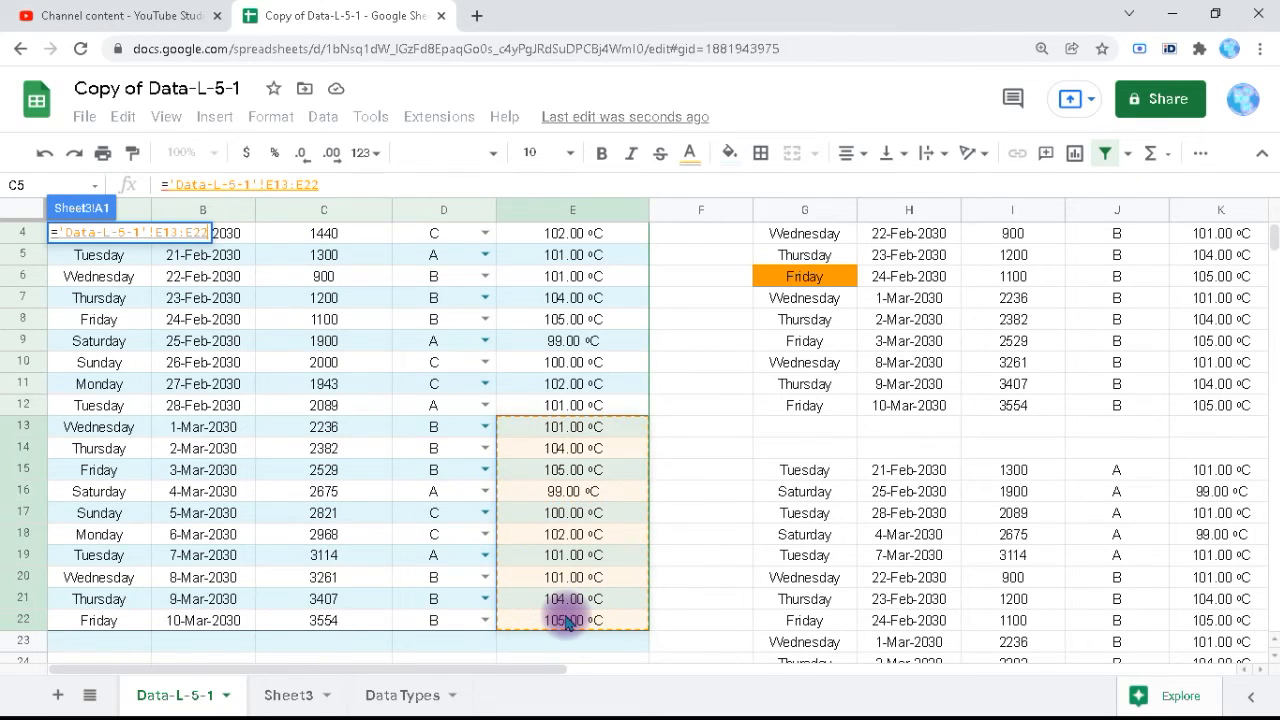
key("shift+Down")
key("shift+Down")
key("shift+Left")
key("shift+Left")
key("shift+Left")
key("shift+Left")
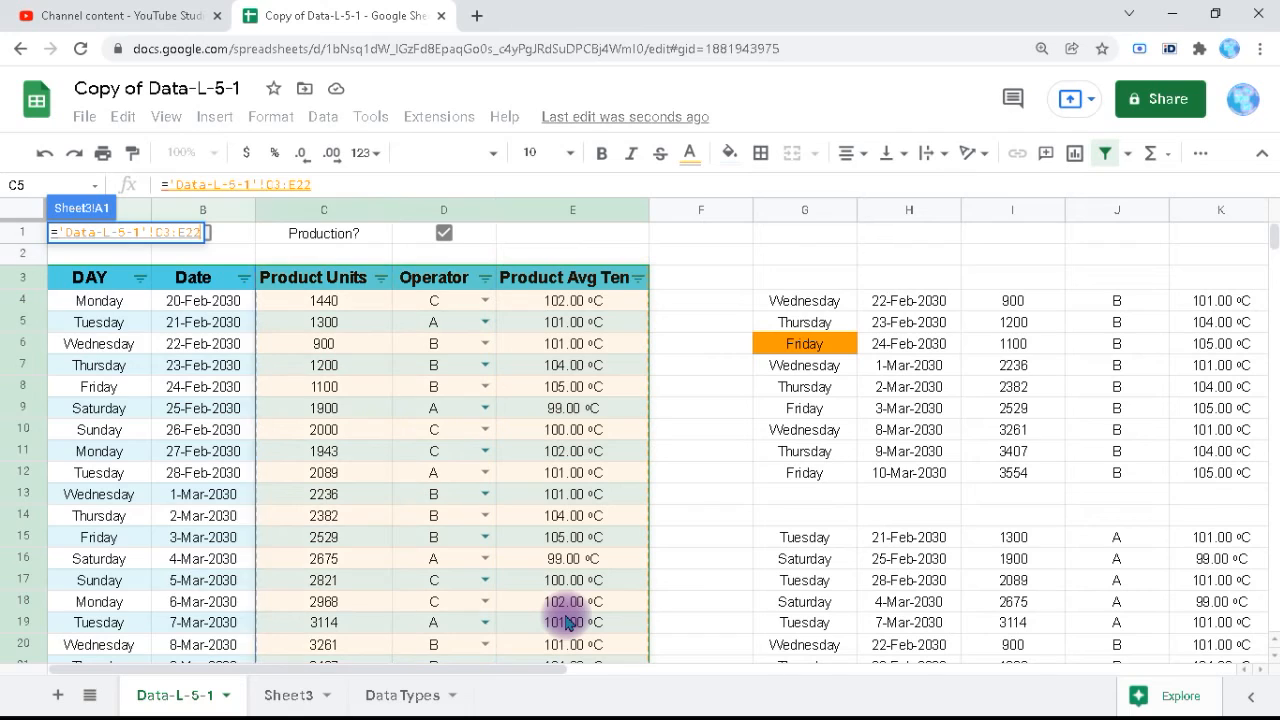
key("Return")
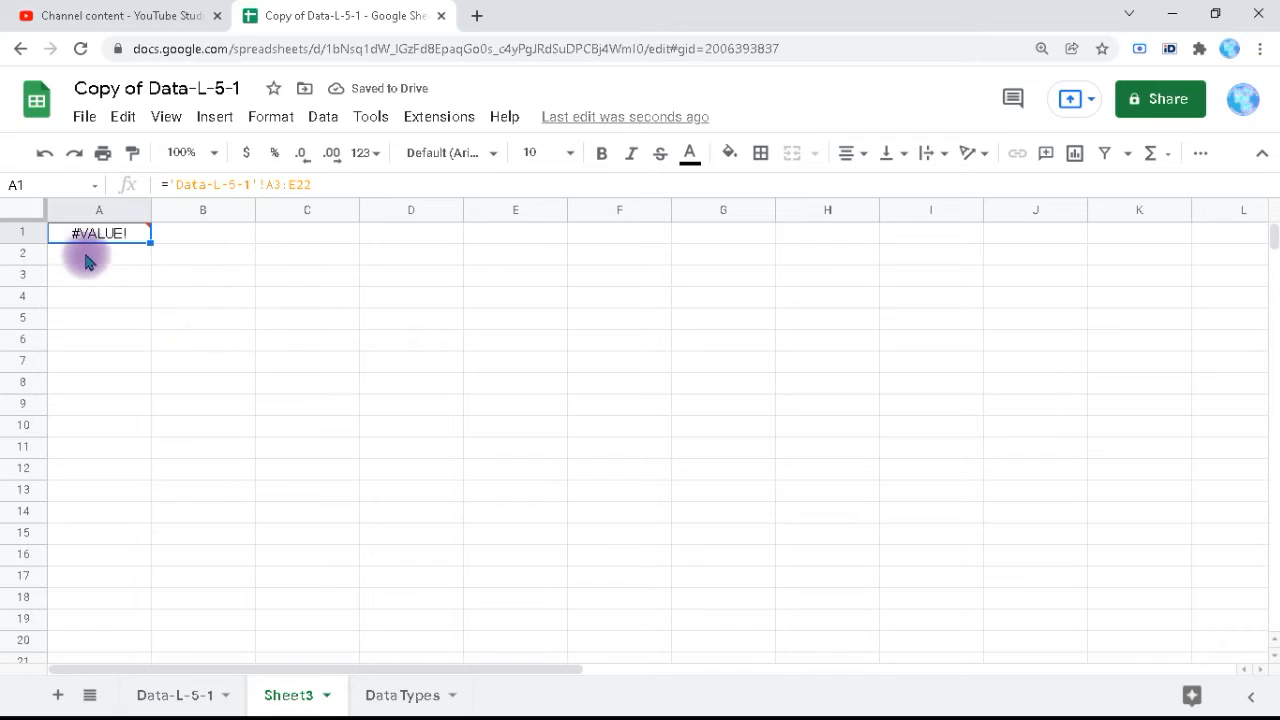
Step: Read the error on A1 and wrap its range reference in ARRAYFORMULA
mouse_move(91, 240)
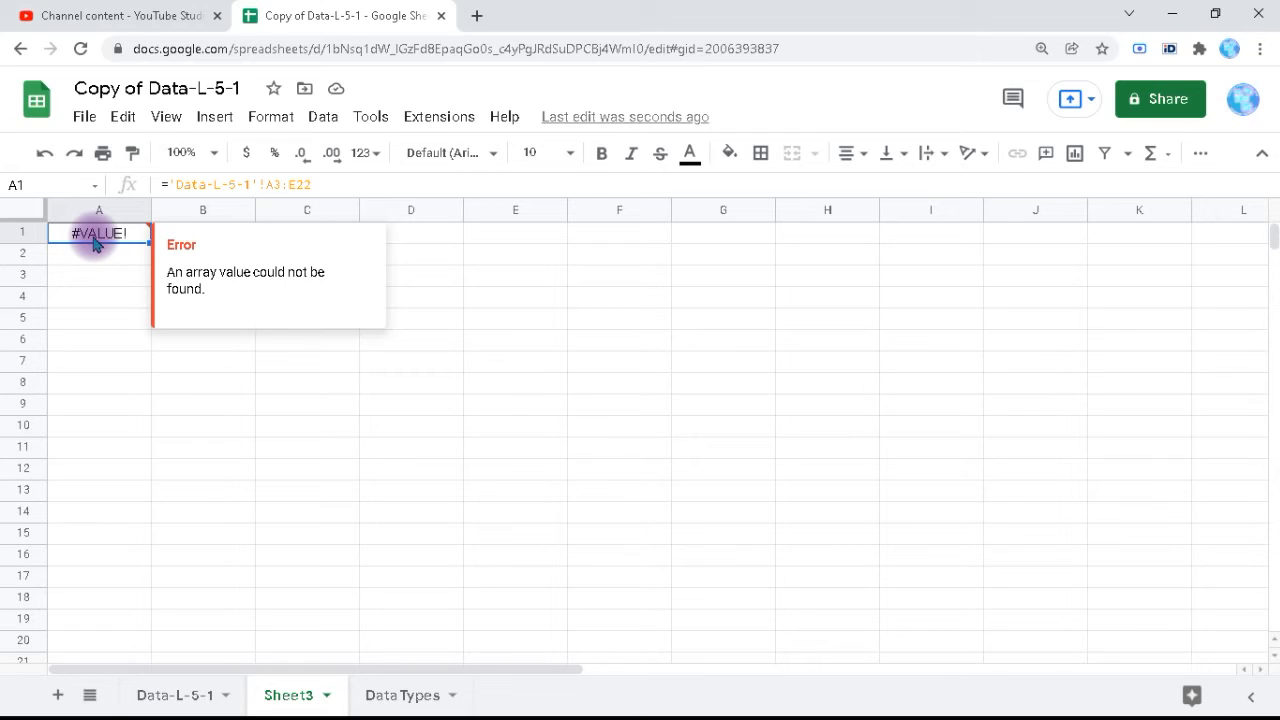
left_click(178, 185)
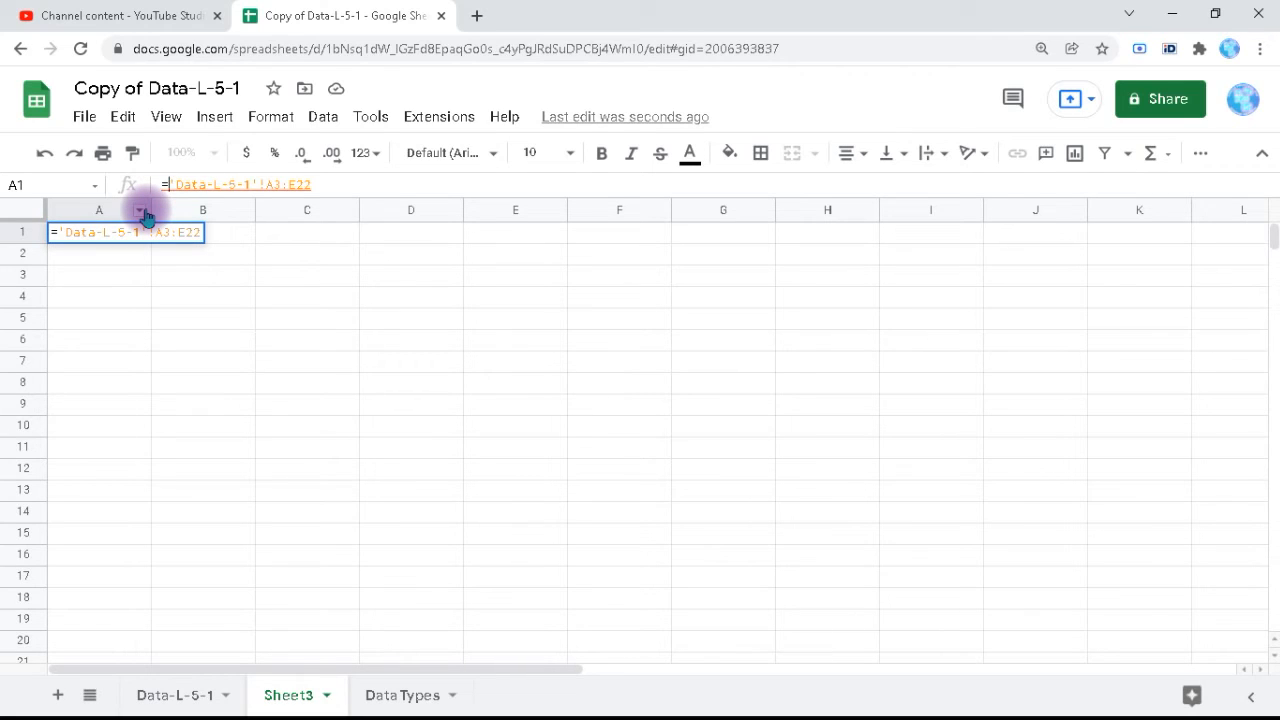
type("array")
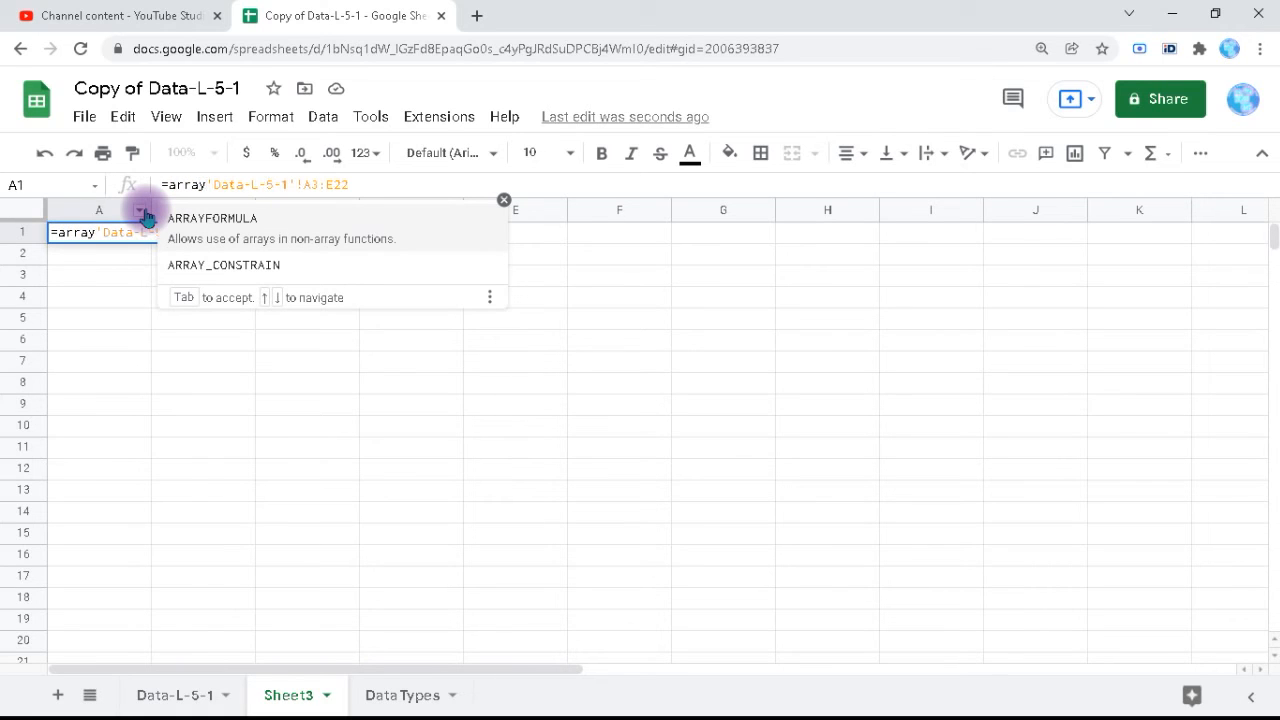
key("Tab")
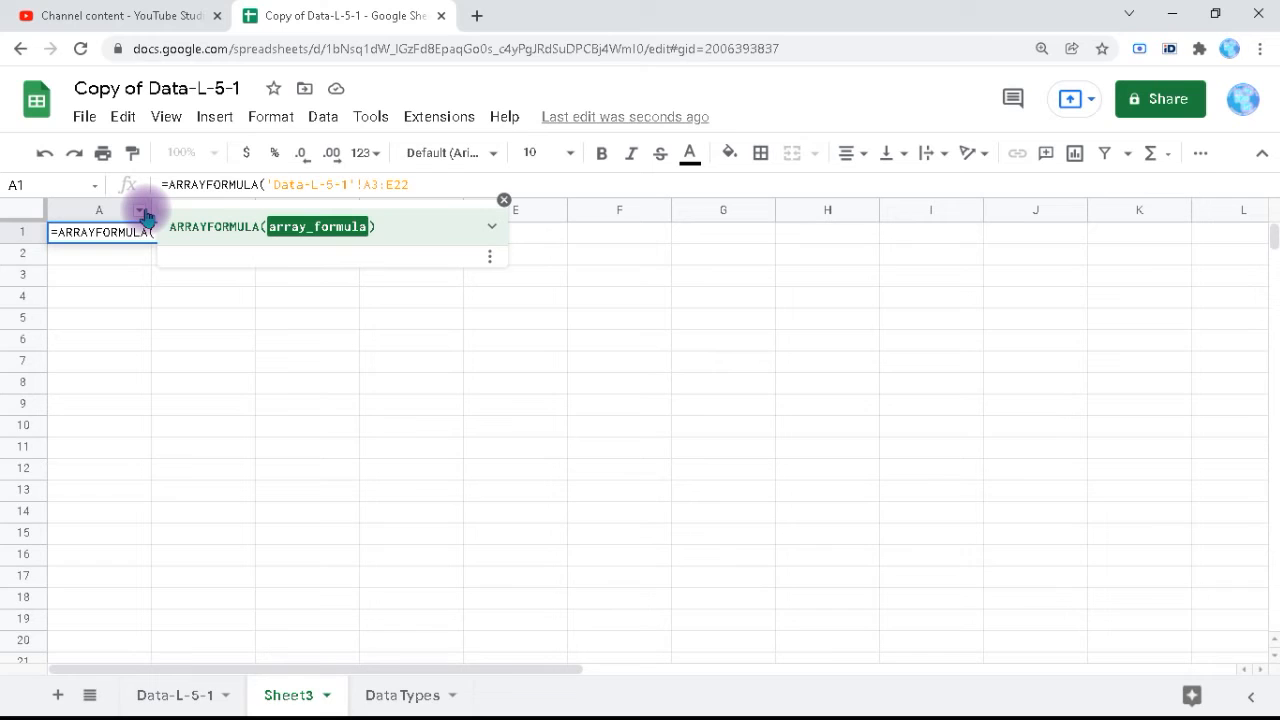
key("Return")
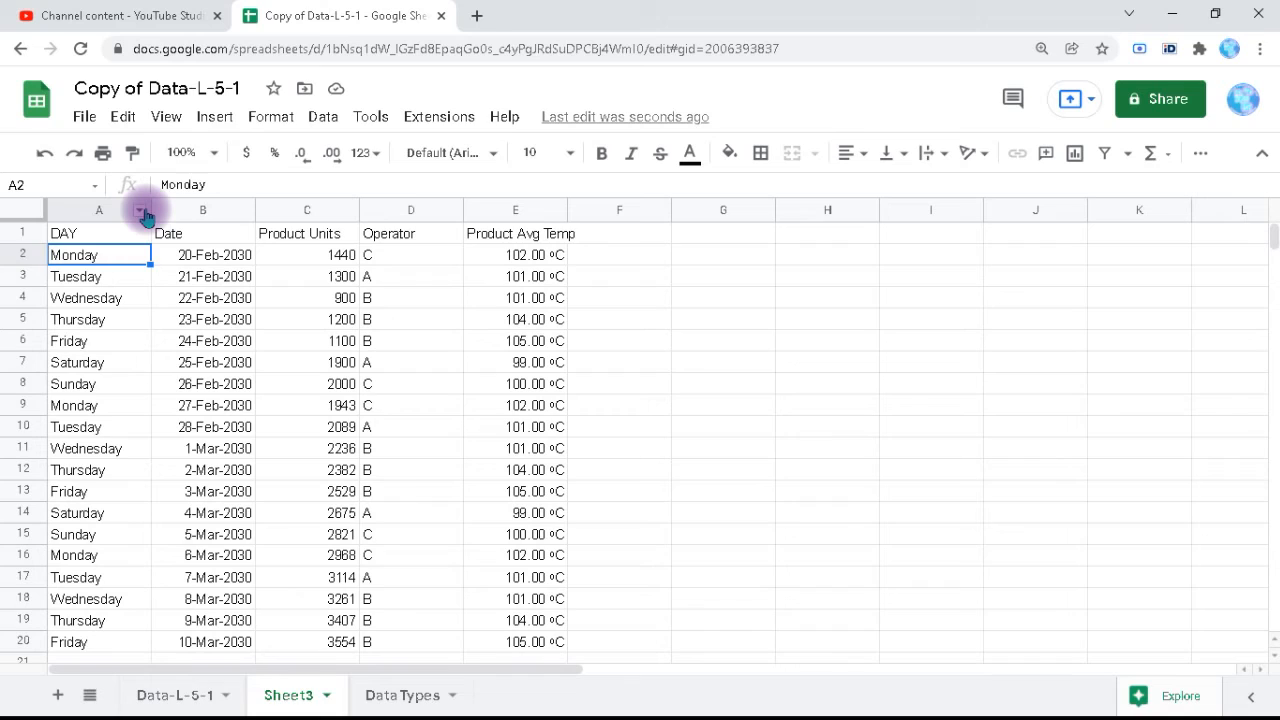
Step: Create a filter on the table using its header row A1:E1 on Sheet3
key("Up")
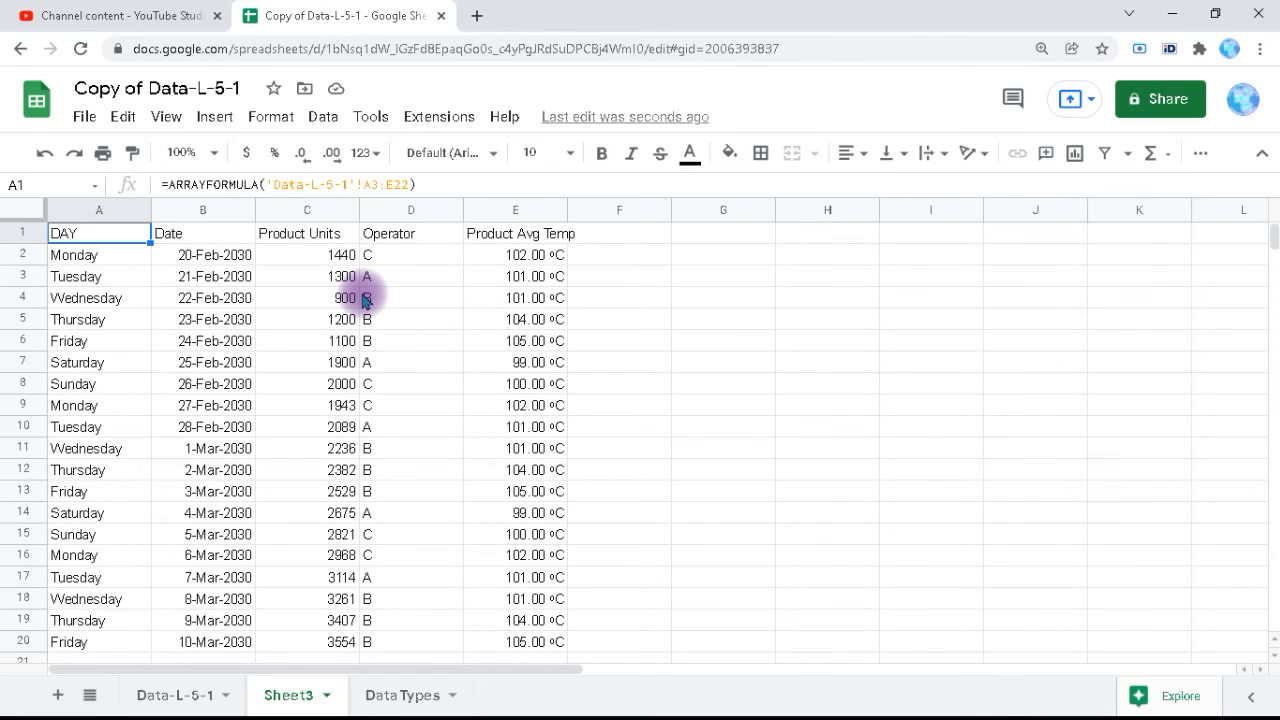
left_click(287, 235, "shift")
key("ctrl+shift+Right")
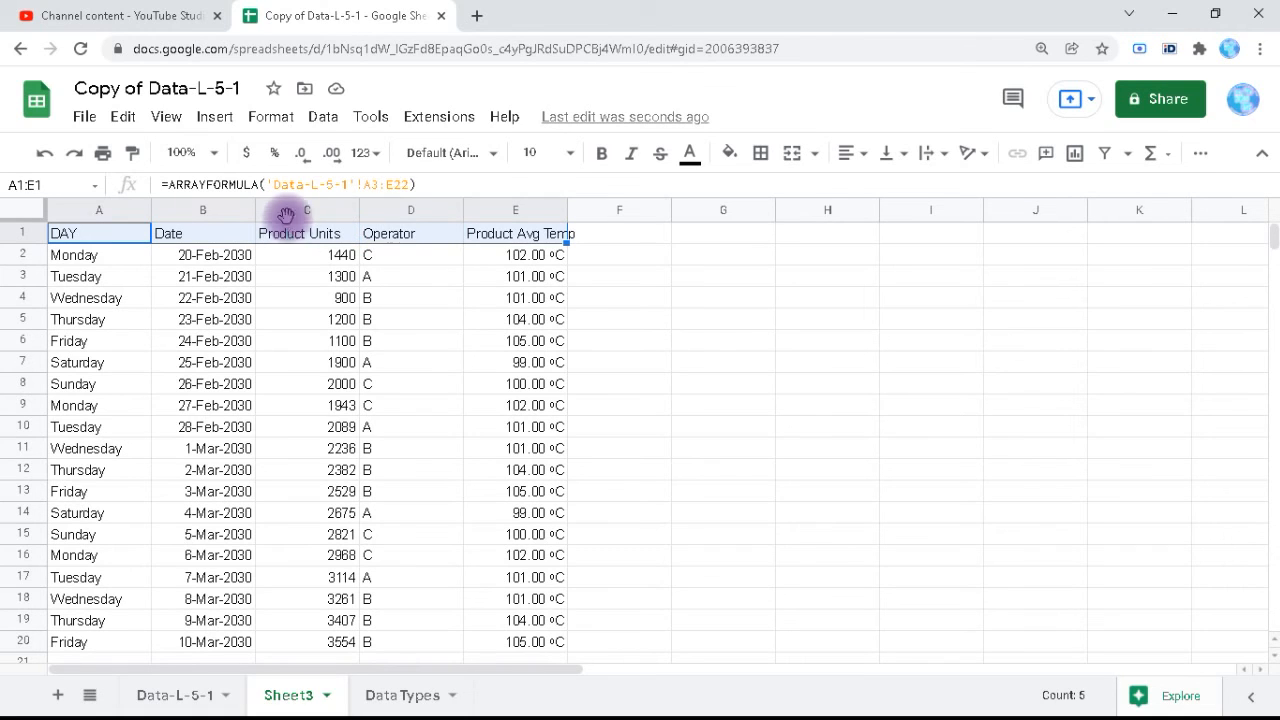
left_click(320, 118)
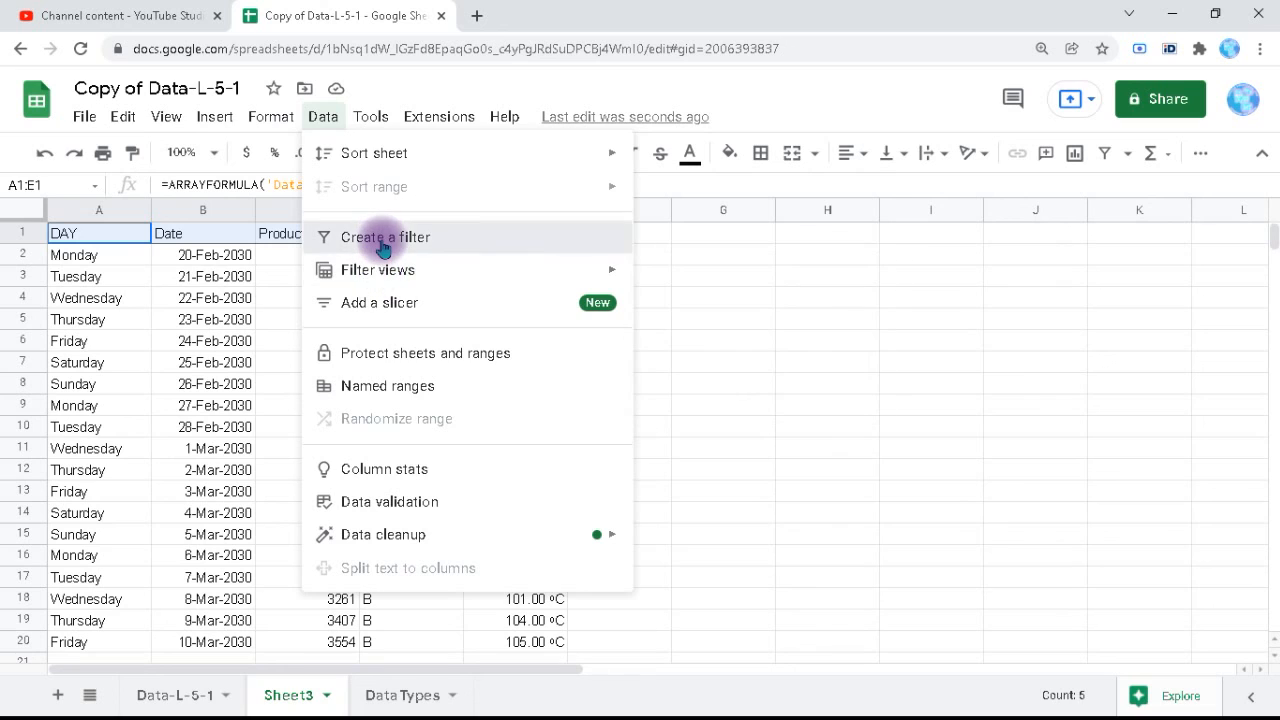
left_click(340, 238)
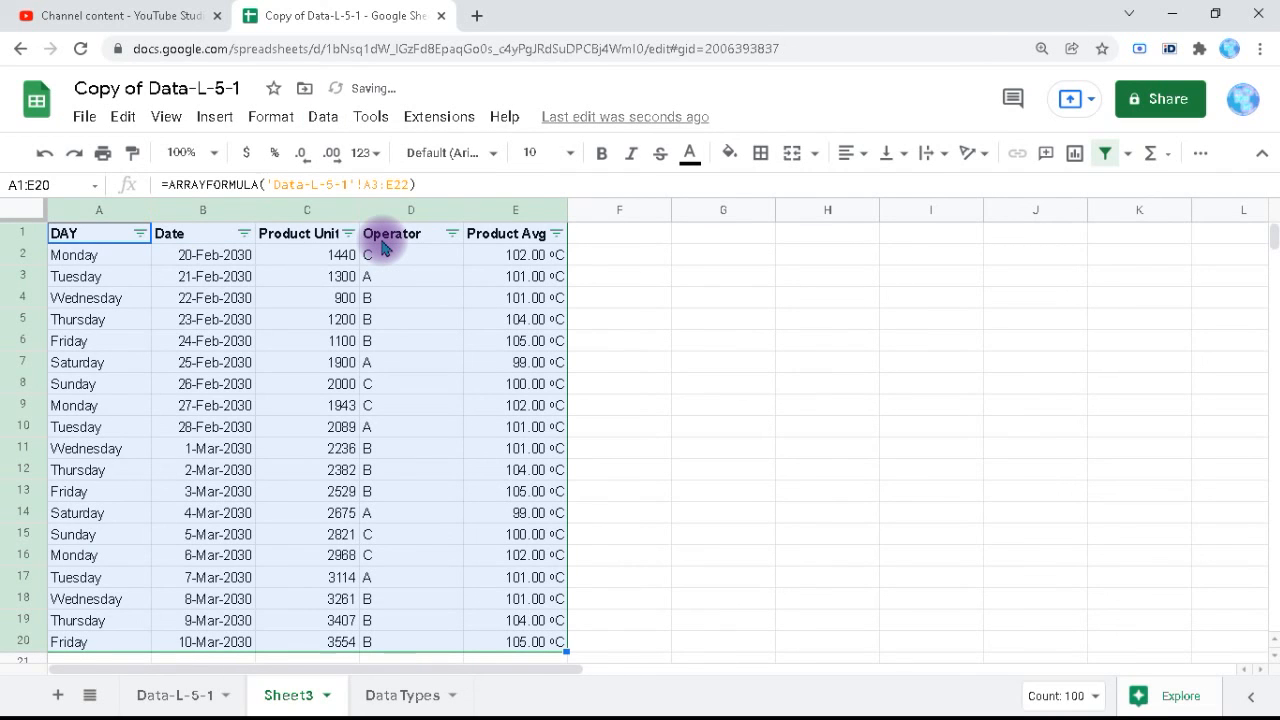